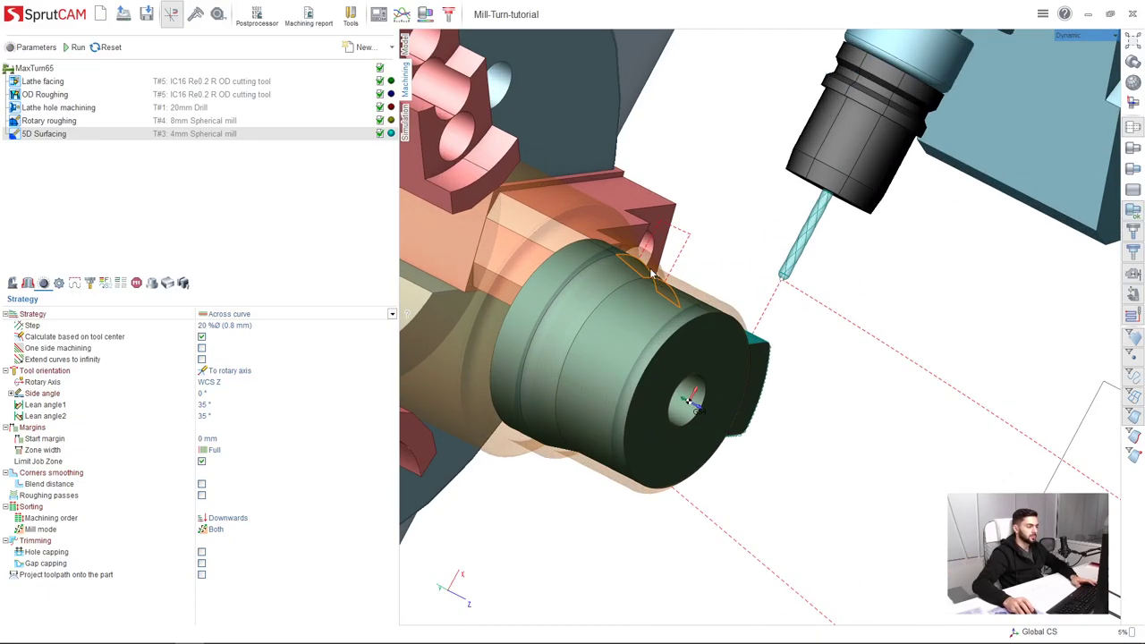
- Create a 2D contouring finishing operation following the 5D Surfacing operation
middle_click_drag(617, 344, 640, 335)
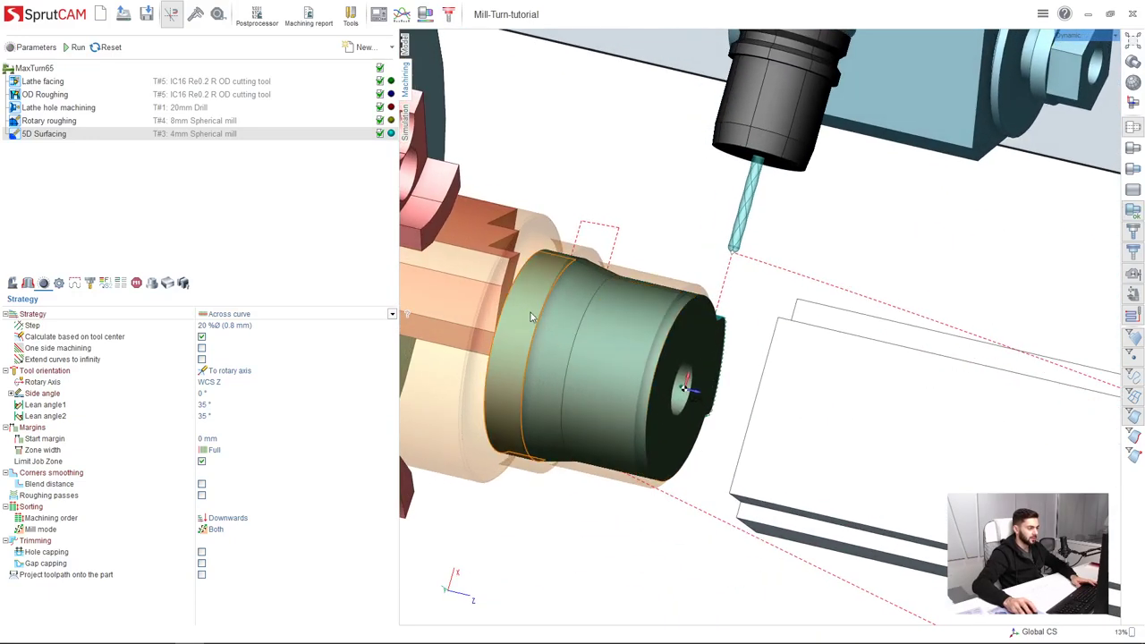
right_click_drag(641, 309, 601, 236)
left_click(353, 47)
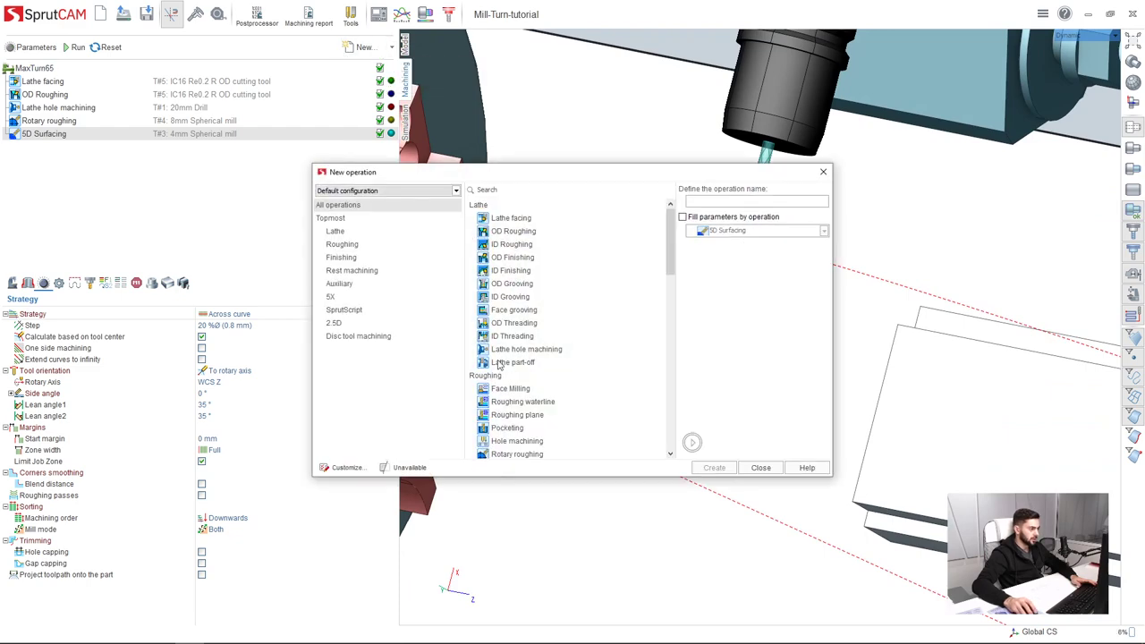
scroll(511, 305, "down", 4)
left_click(514, 338)
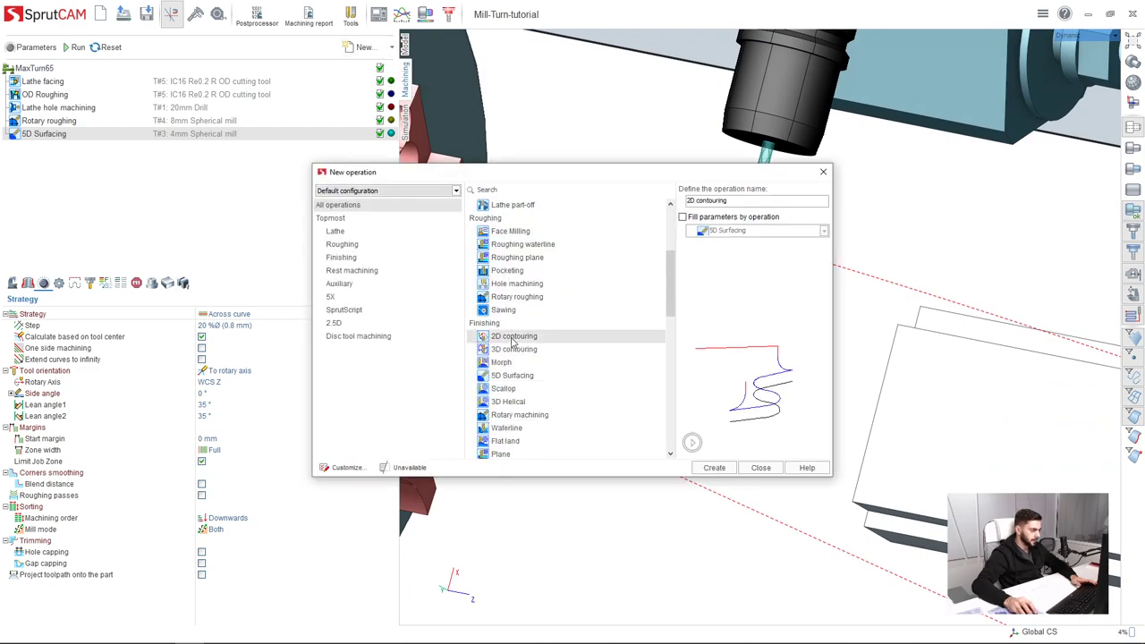
left_click(702, 472)
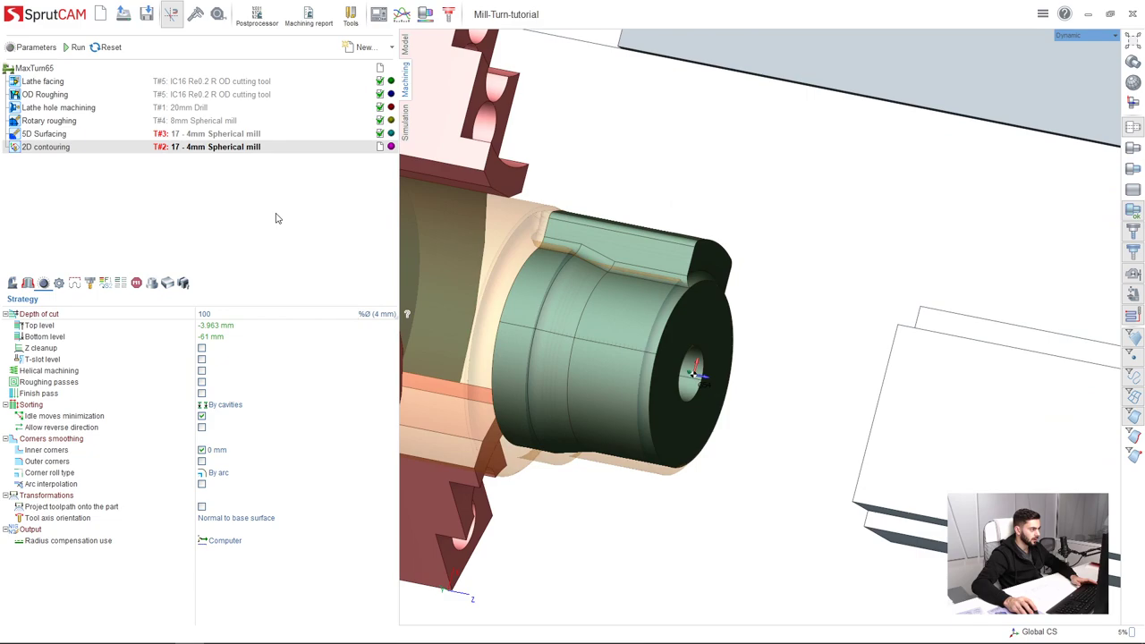
- Examine the machined part's faces and the turret's tool position relative to the chuck for the new operation
middle_click_drag(634, 326, 651, 270)
scroll(657, 304, "up", 4)
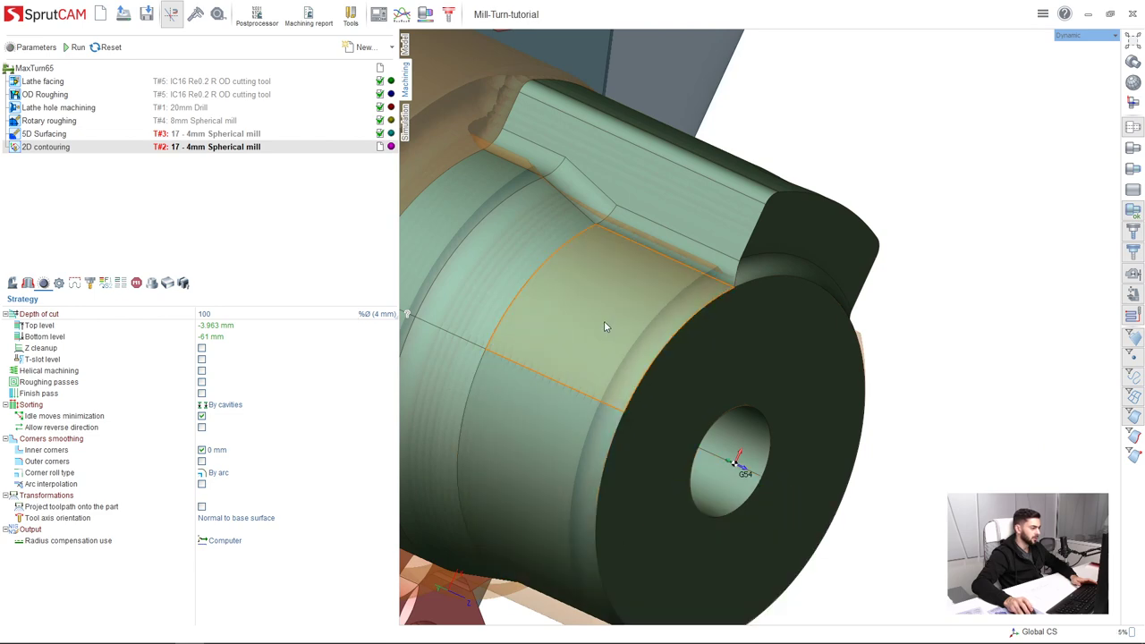
scroll(572, 295, "down", 2)
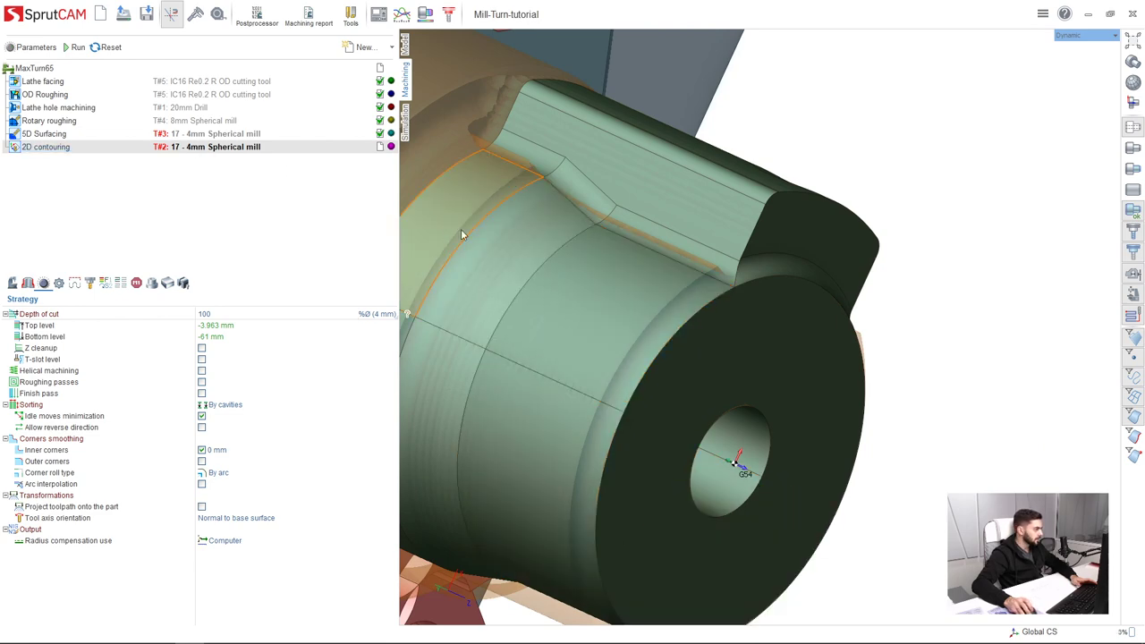
scroll(461, 229, "down", 3)
scroll(441, 241, "up", 2)
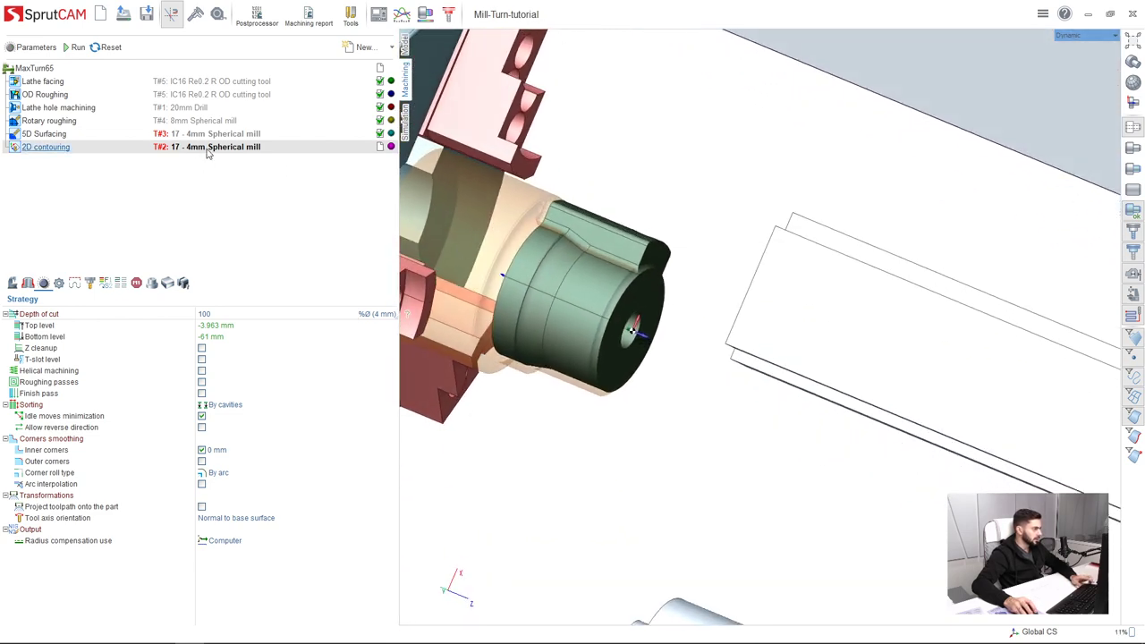
scroll(508, 284, "down", 4)
middle_click_drag(519, 284, 617, 301)
scroll(586, 310, "down", 3)
scroll(587, 309, "down", 3)
scroll(659, 257, "up", 6)
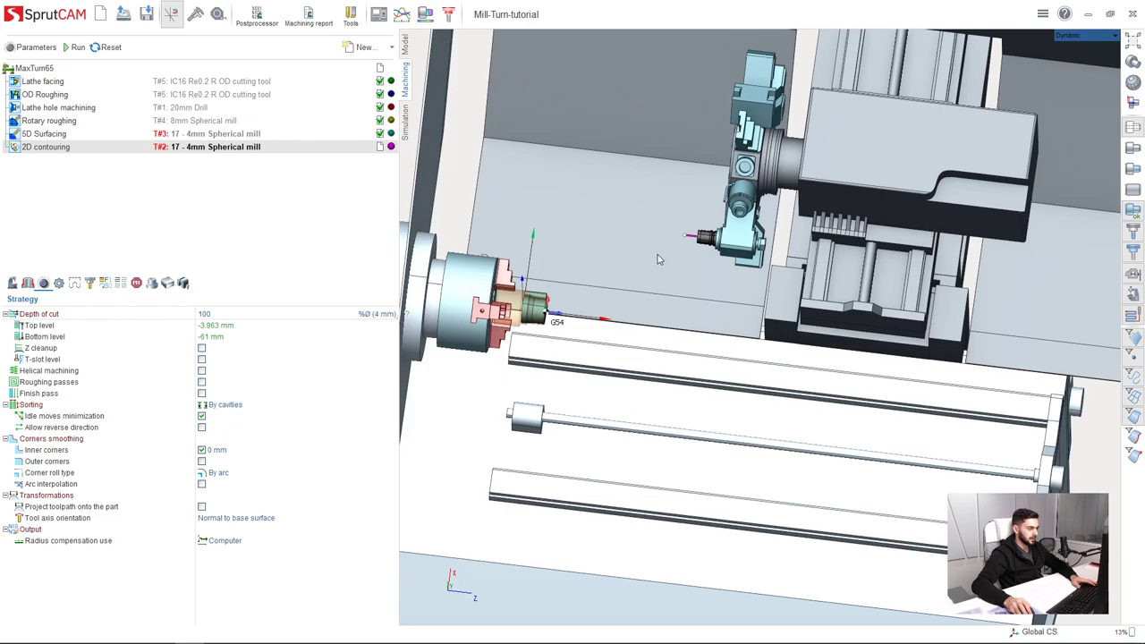
scroll(660, 240, "up", 3)
scroll(654, 241, "down", 10)
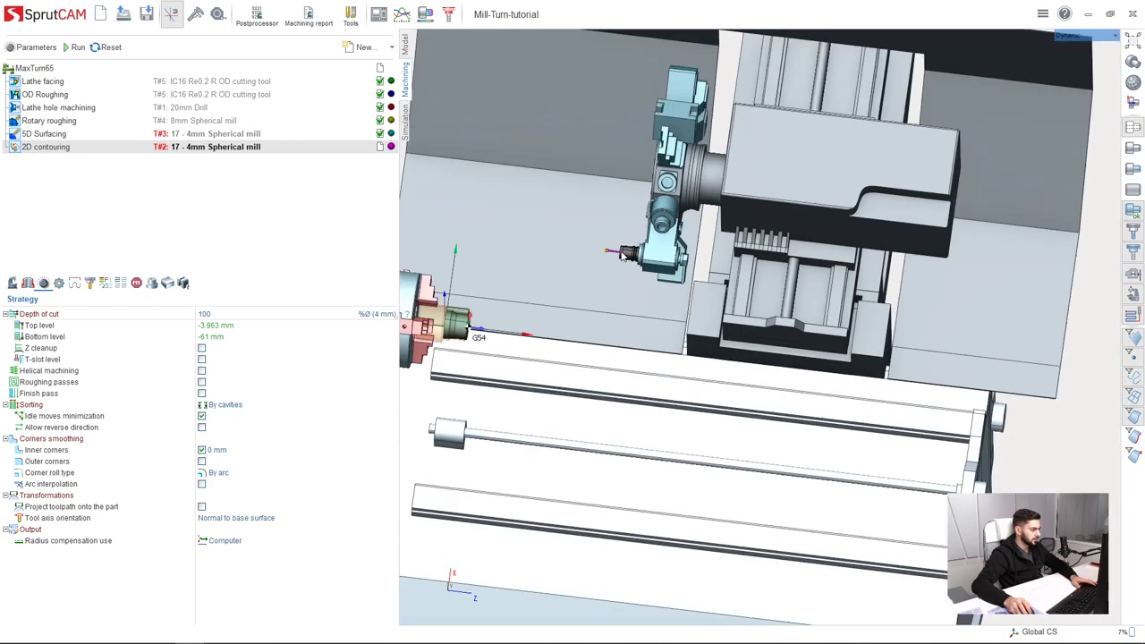
scroll(580, 274, "up", 4)
middle_click_drag(580, 274, 604, 259)
scroll(608, 255, "up", 2)
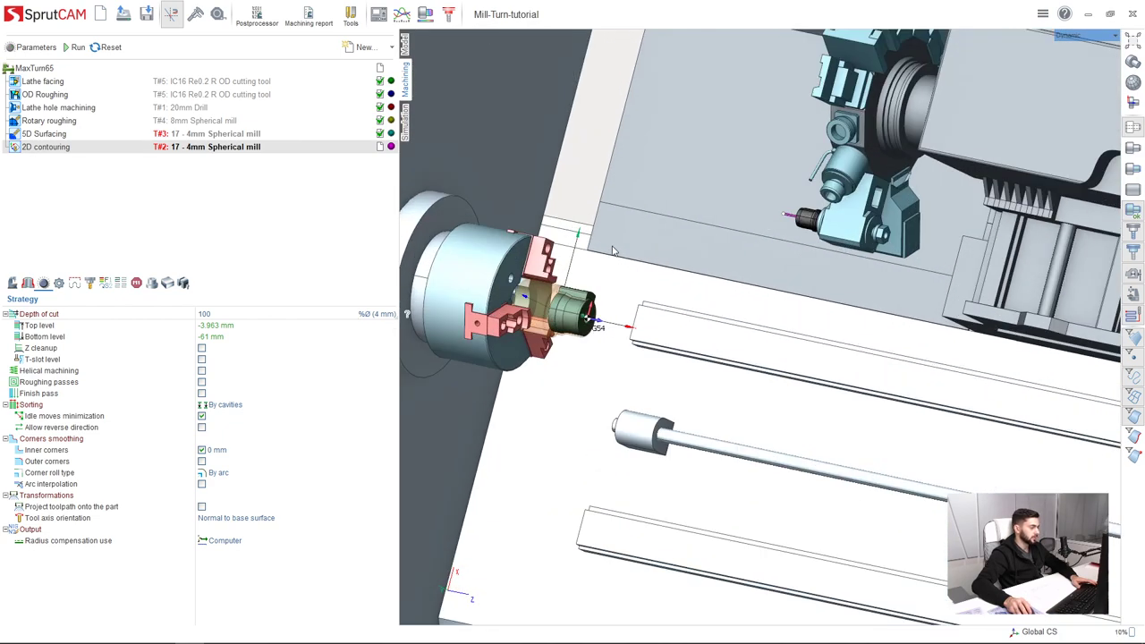
- Assign the 10mm Cylindrical mill from the tool library to the 2D contouring operation
left_click(219, 148)
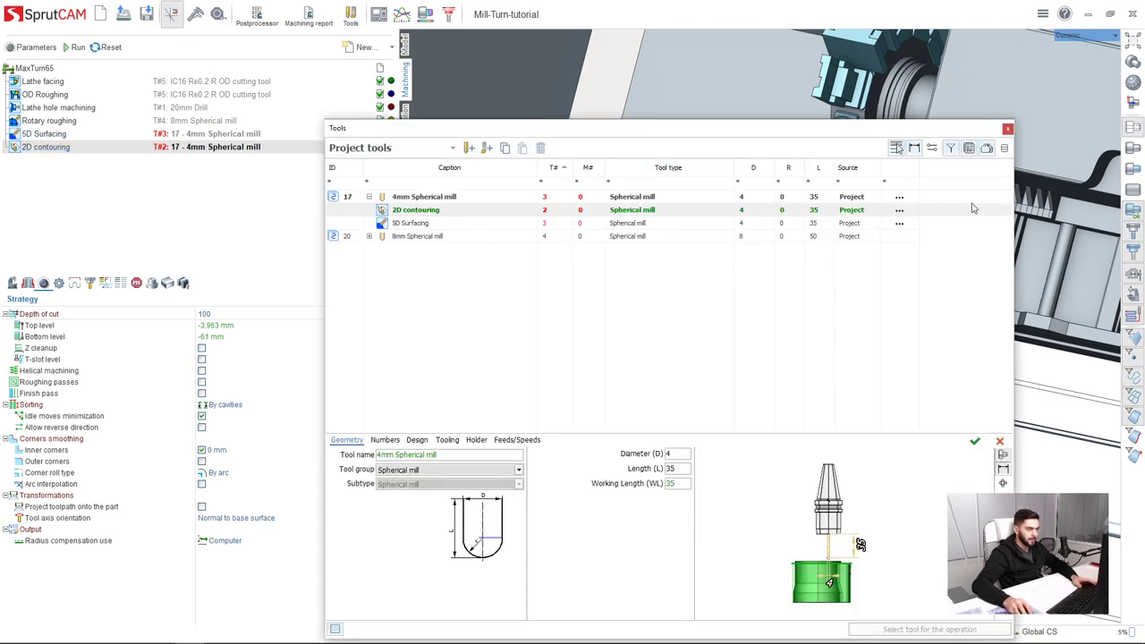
left_click(1004, 148)
left_click_drag(723, 128, 579, 68)
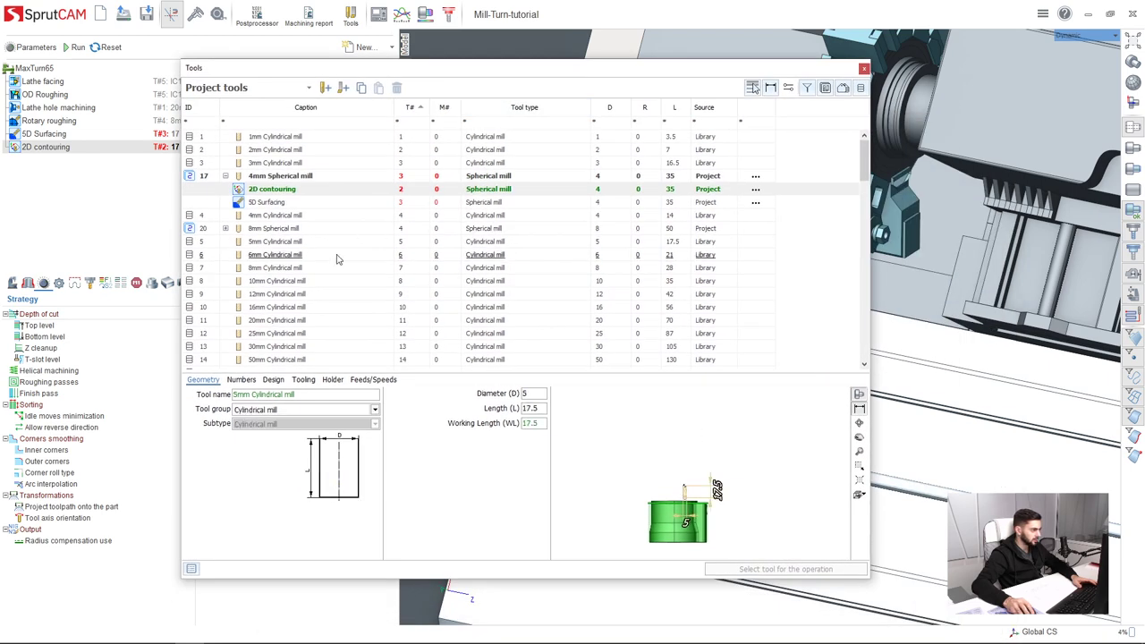
left_click(295, 282)
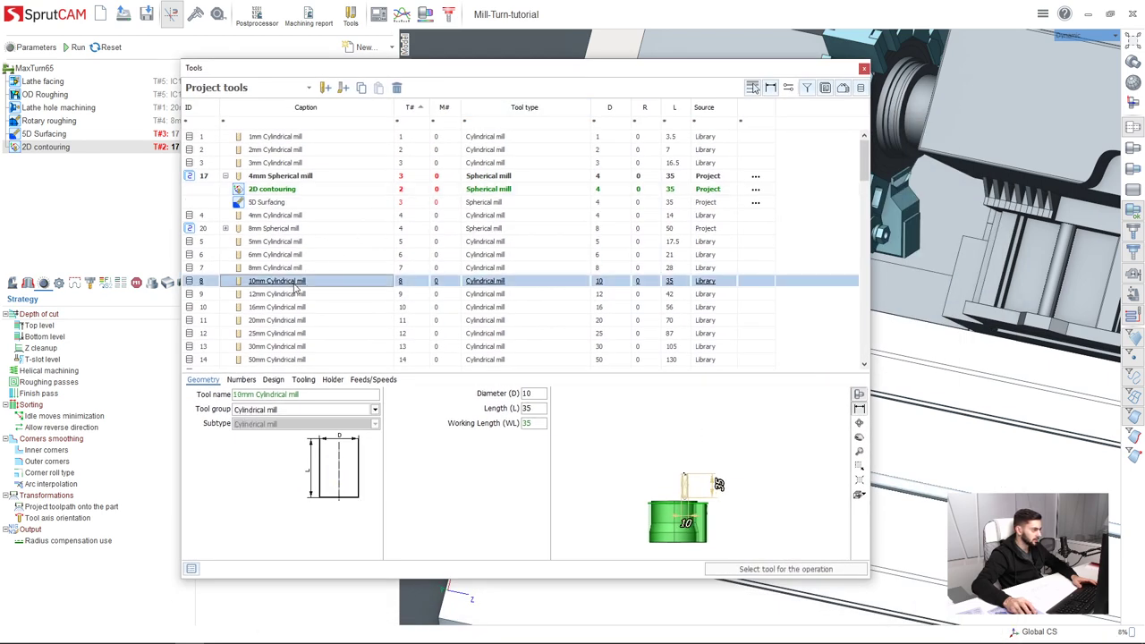
left_click(756, 570)
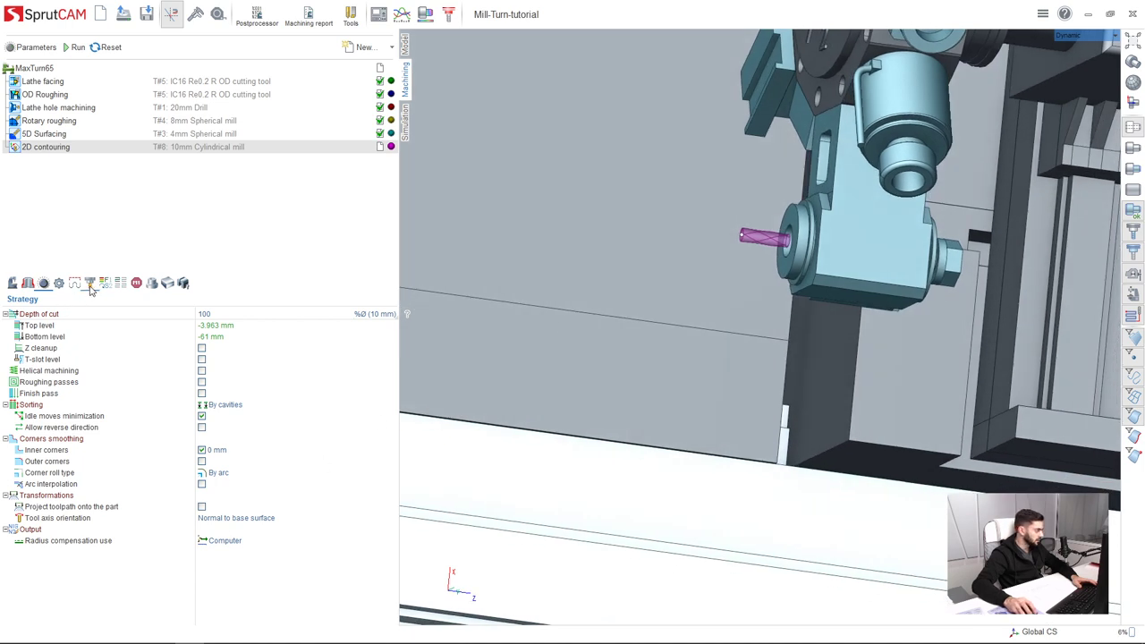
- Fit the 10mm Cylindrical mill with holder 392.272HMD-40 12 052 and apply the tool change
left_click(90, 284)
left_click(47, 499)
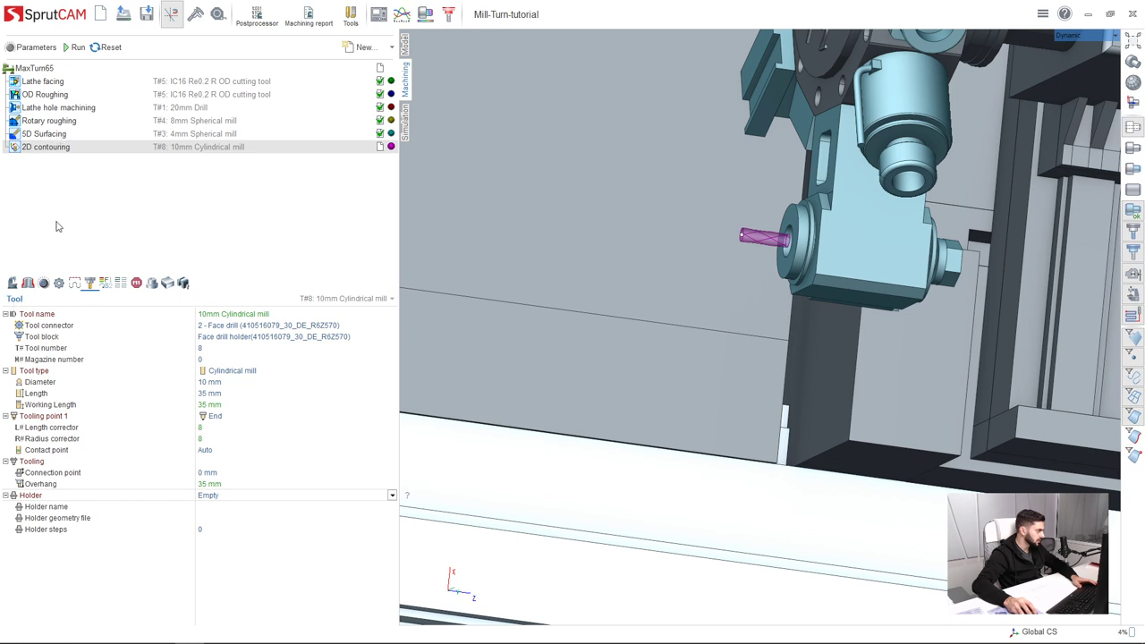
left_click(241, 500)
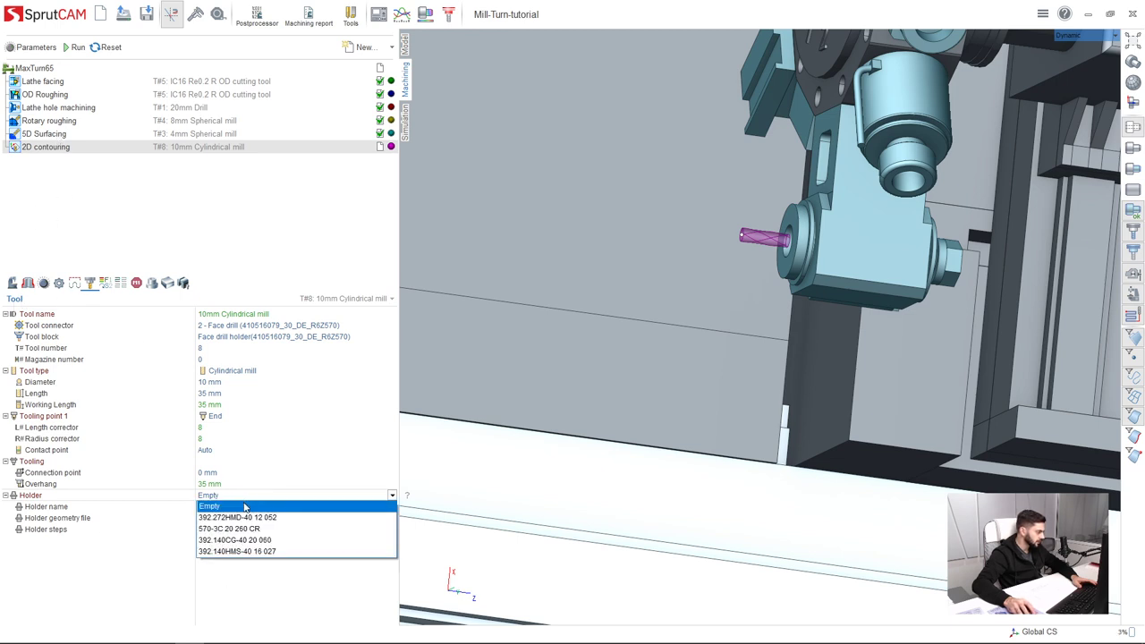
left_click(247, 520)
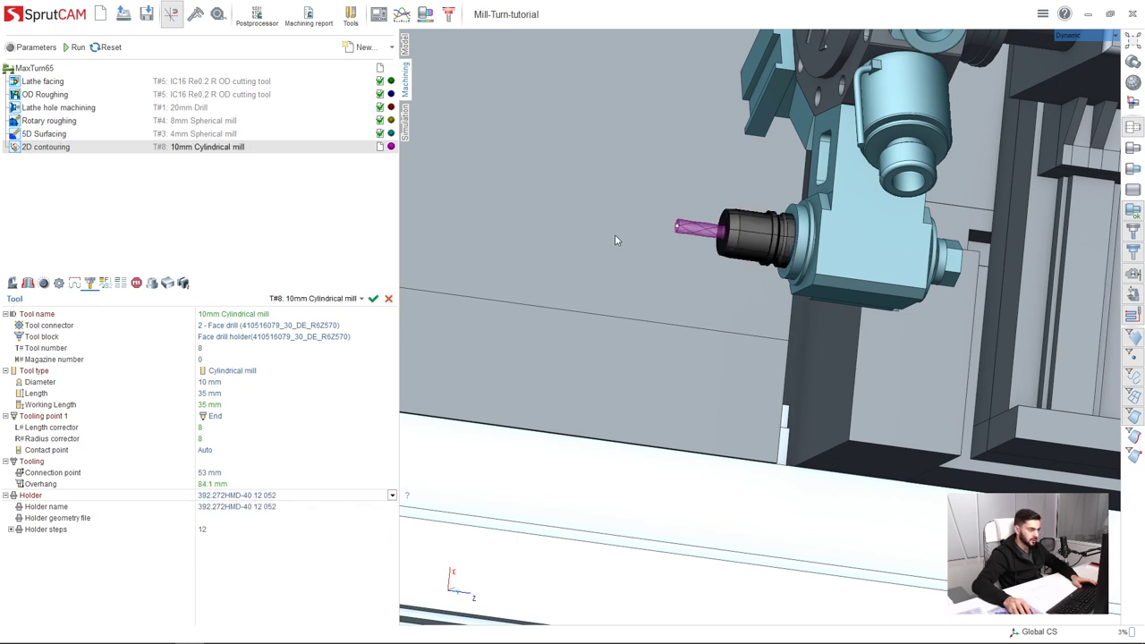
middle_click_drag(639, 269, 554, 225)
scroll(616, 276, "down", 3)
scroll(638, 195, "down", 3)
scroll(638, 195, "up", 4)
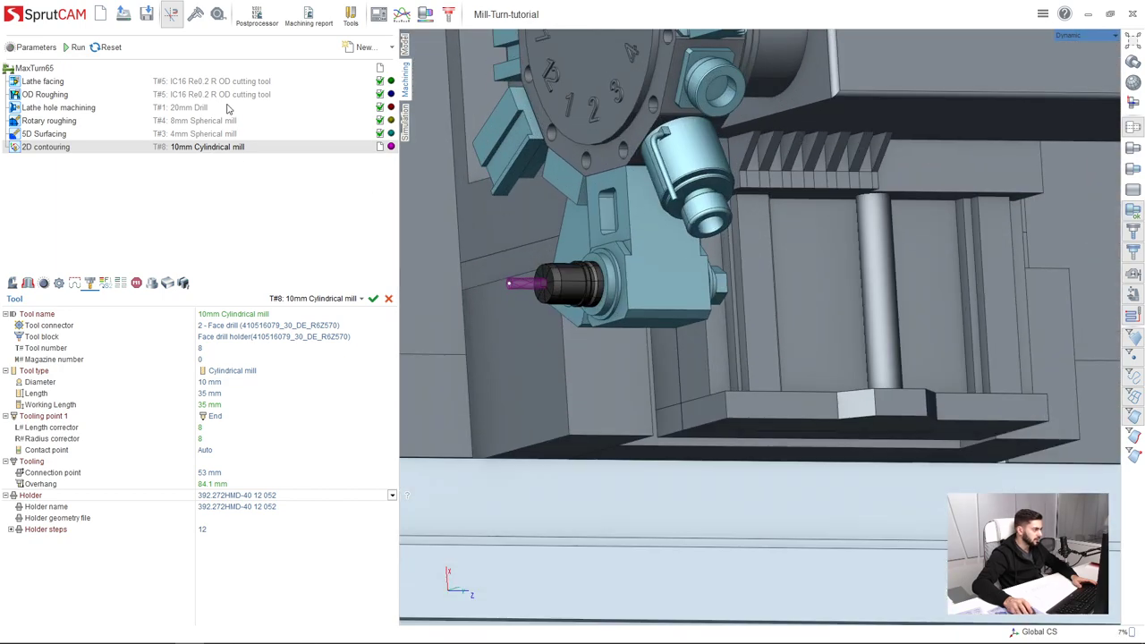
left_click(373, 300)
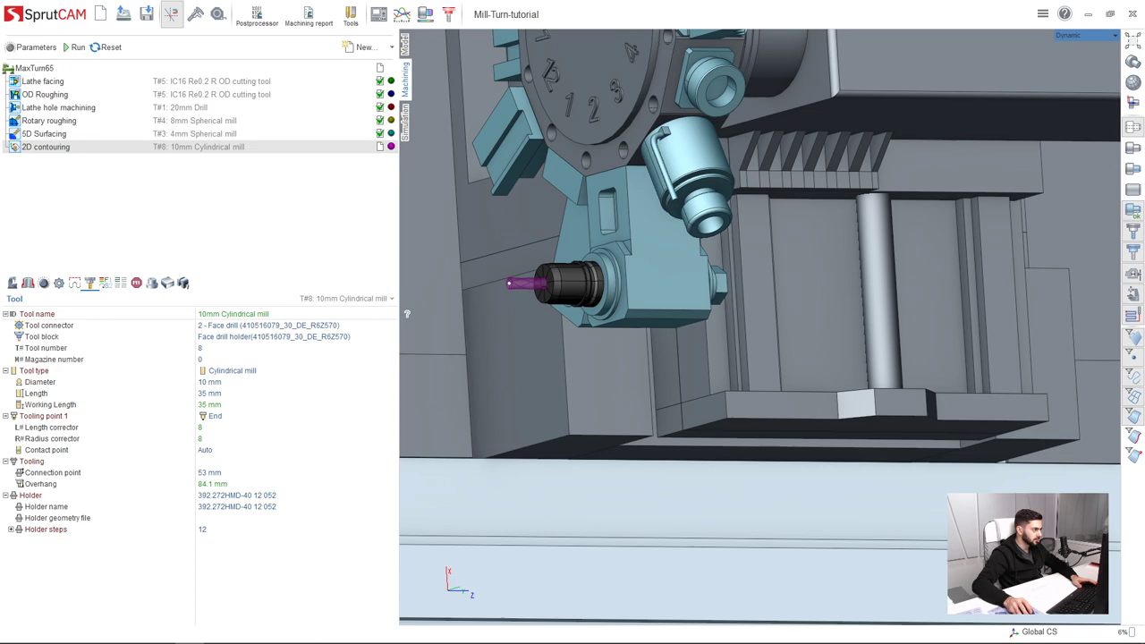
- Examine the turret's numbered stations and the face drill block that carries the 10mm mill
middle_click_drag(539, 287, 590, 121)
scroll(593, 115, "down", 3)
scroll(594, 114, "up", 3)
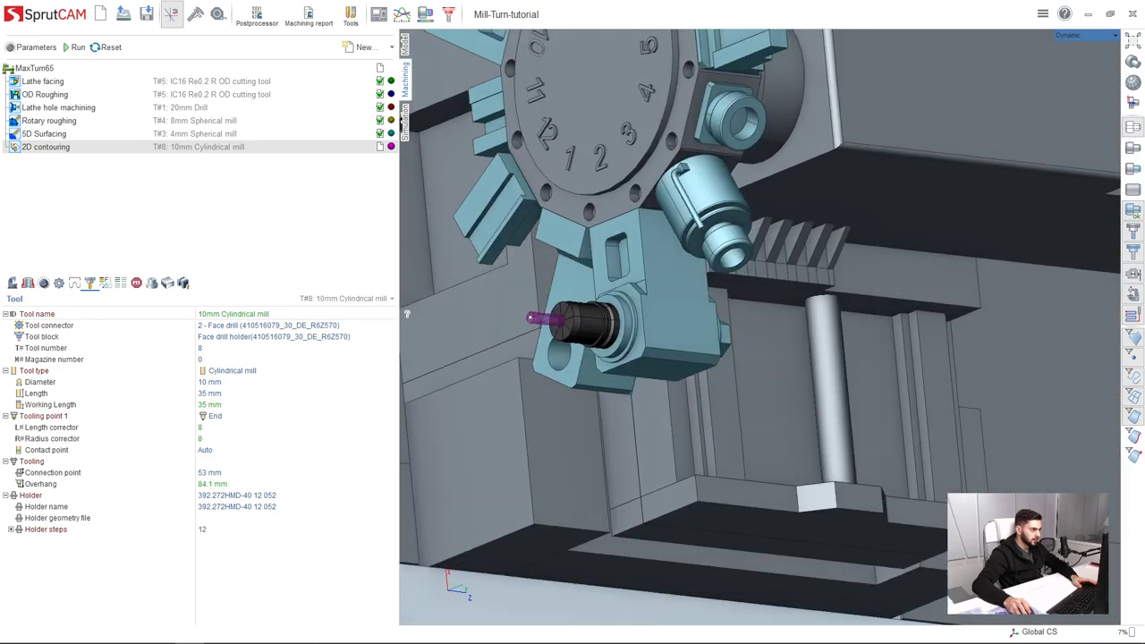
middle_click_drag(590, 179, 608, 146)
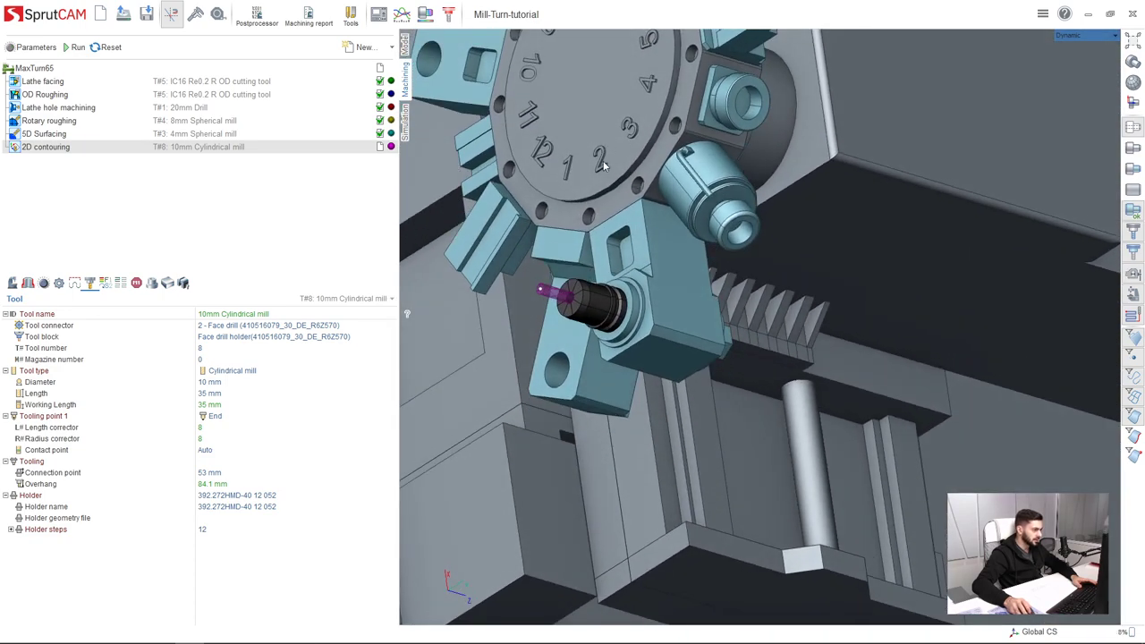
middle_click_drag(629, 249, 588, 204)
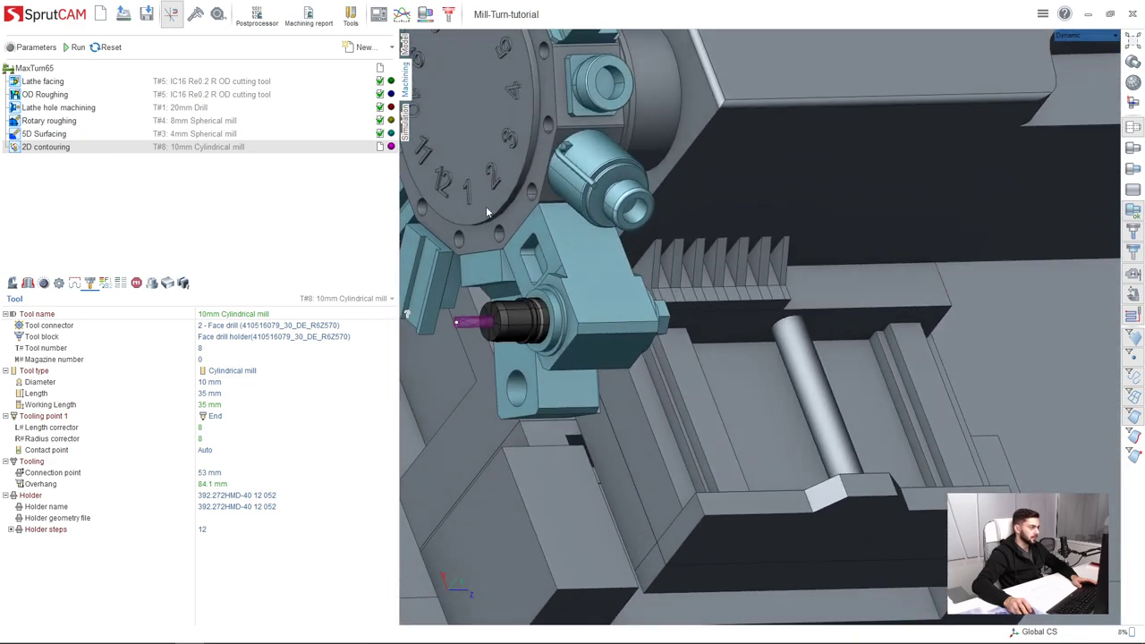
scroll(580, 309, "down", 5)
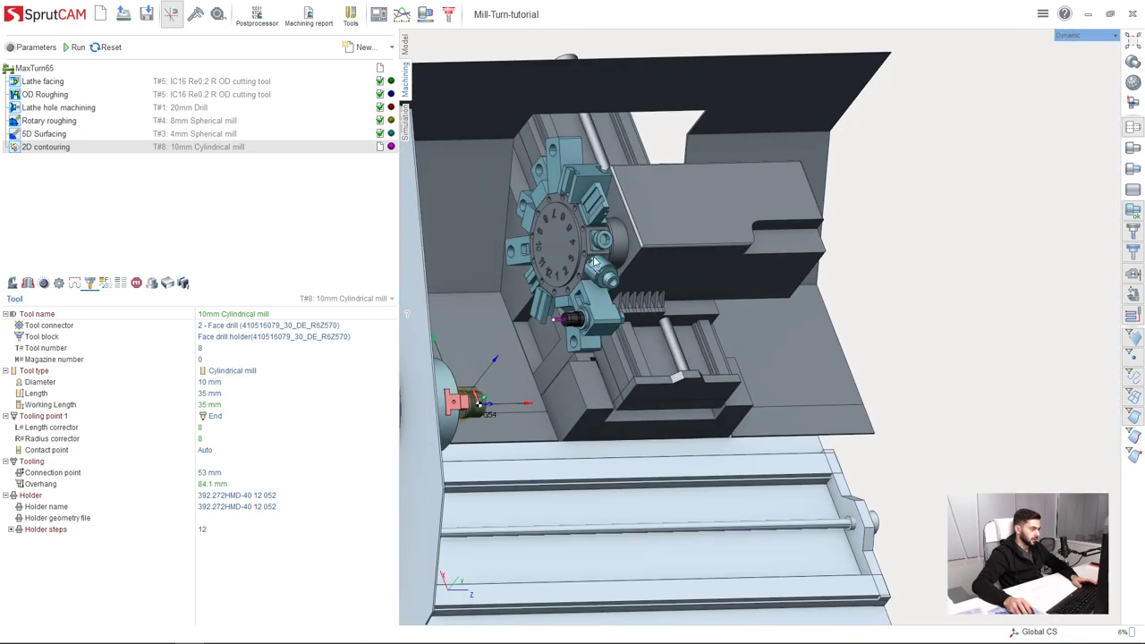
scroll(594, 260, "up", 3)
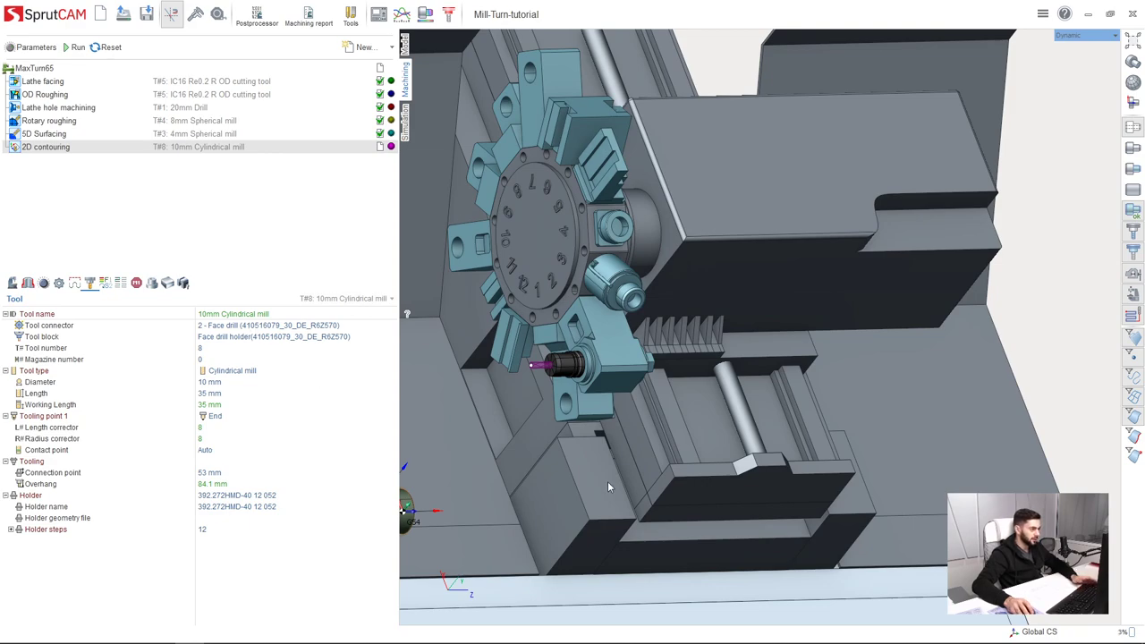
middle_click_drag(529, 323, 532, 349)
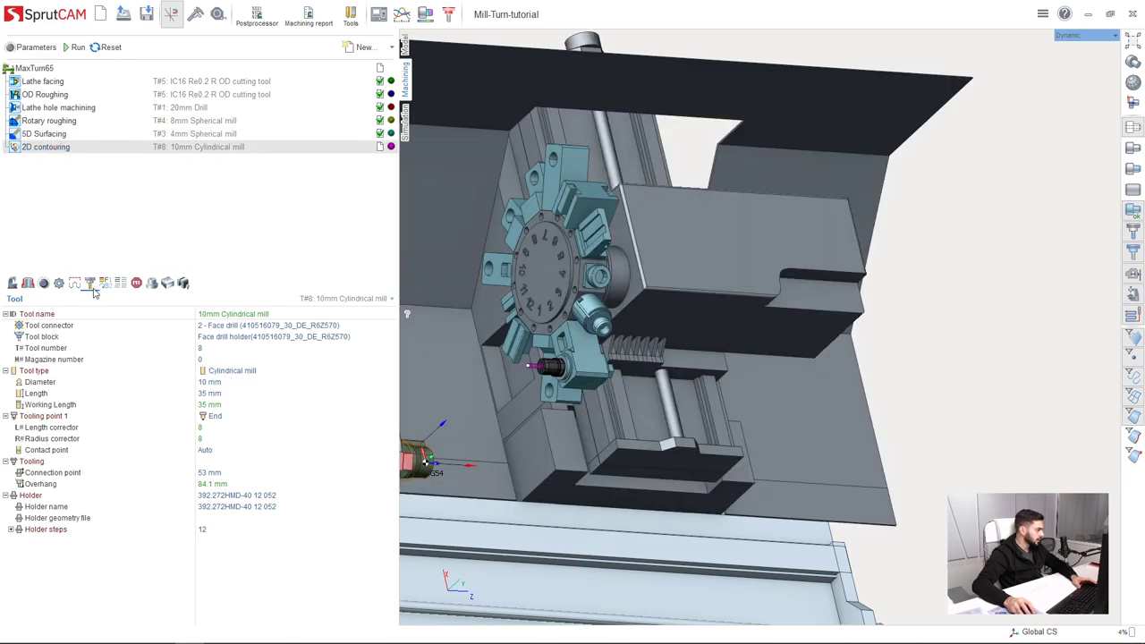
- Try tool connector 3 - OD drill (410116032_30_DE_440420) for the 10mm mill and compare it with the 5D Surfacing tool
left_click(66, 328)
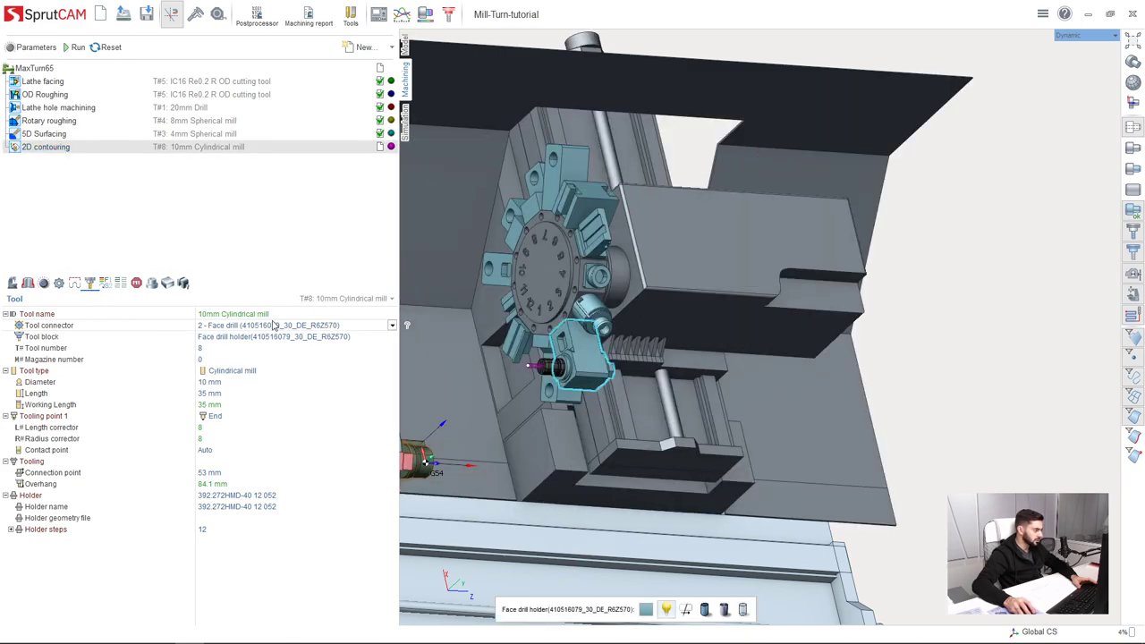
left_click(201, 328)
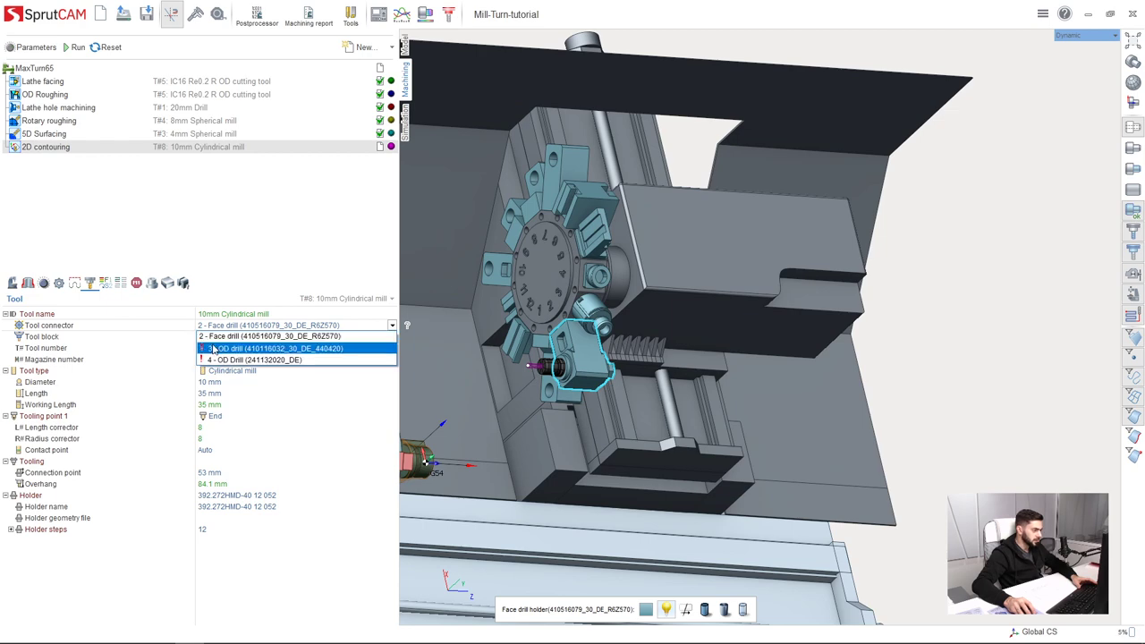
left_click(212, 349)
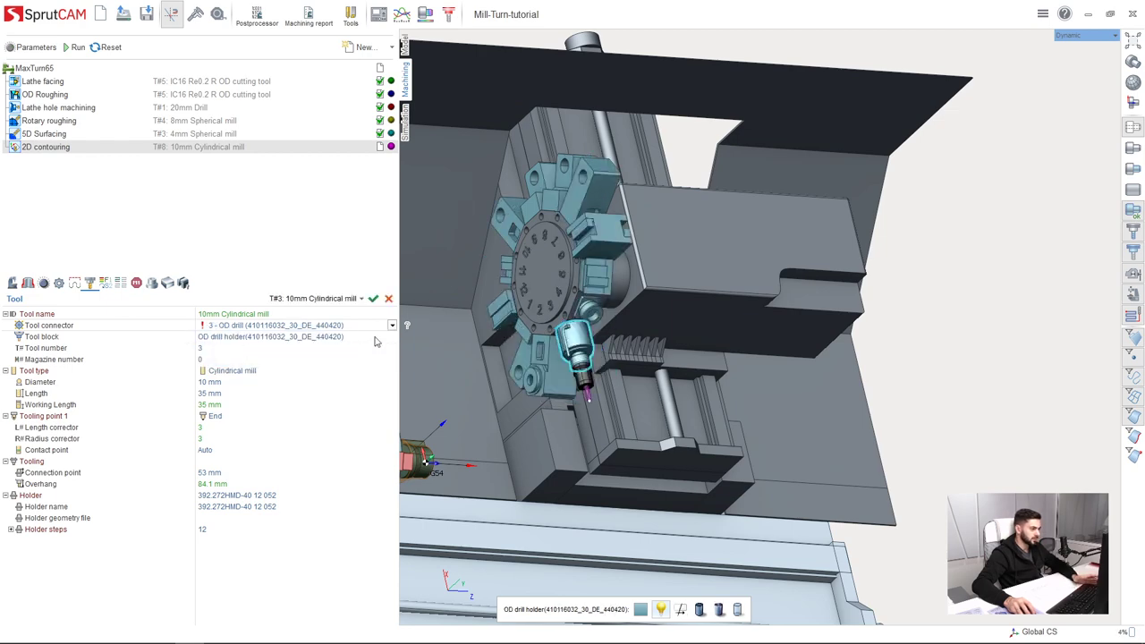
middle_click_drag(644, 358, 501, 394)
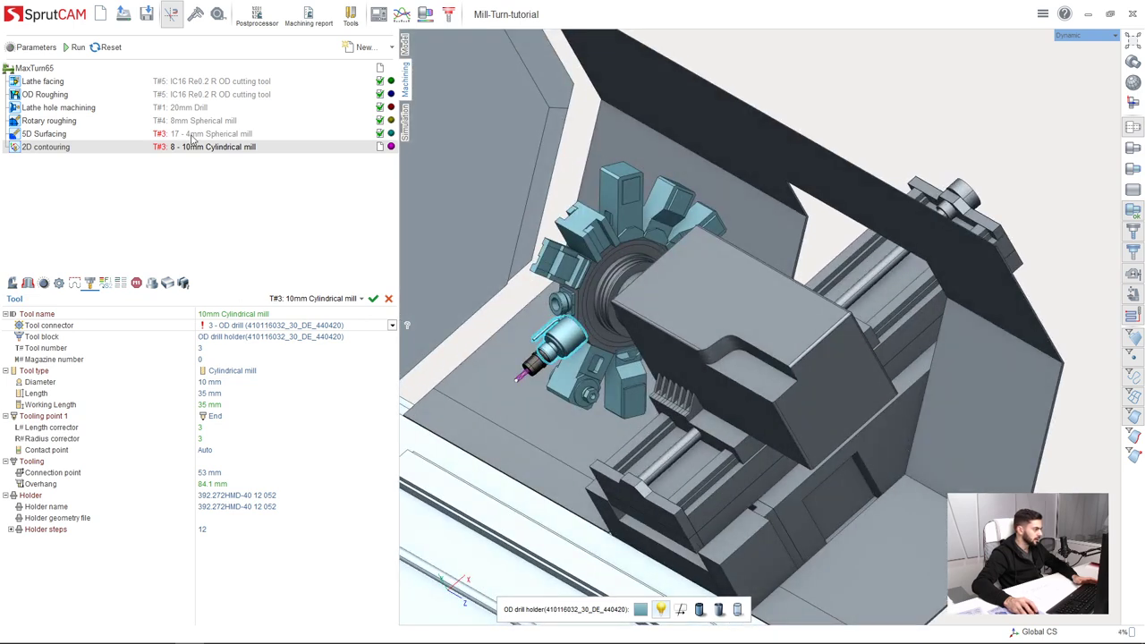
left_click(191, 136)
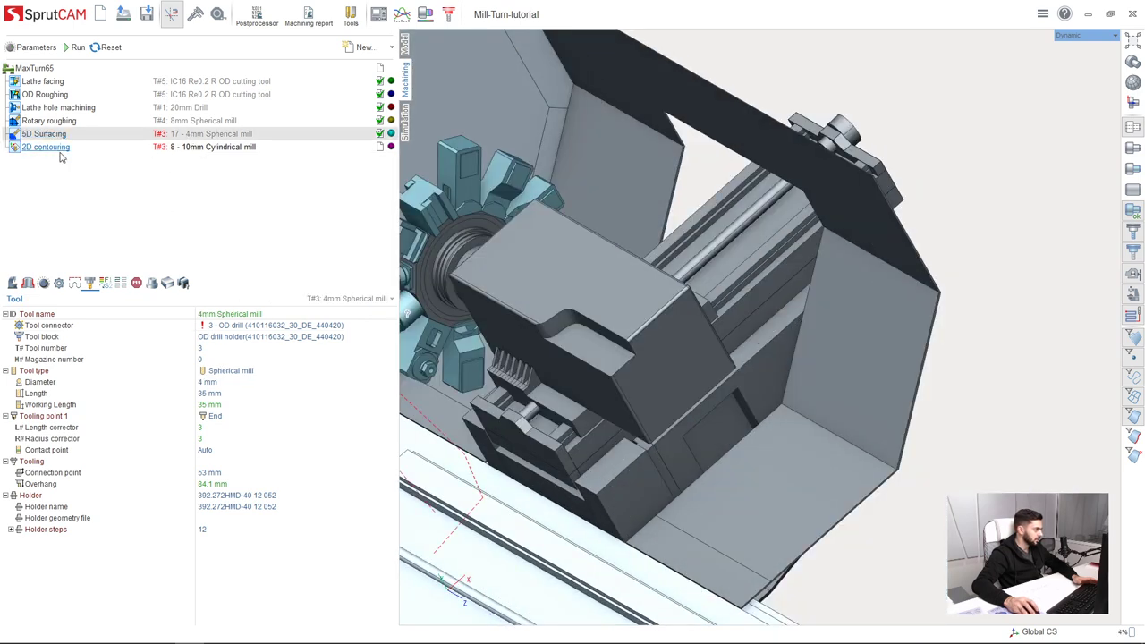
left_click(164, 146)
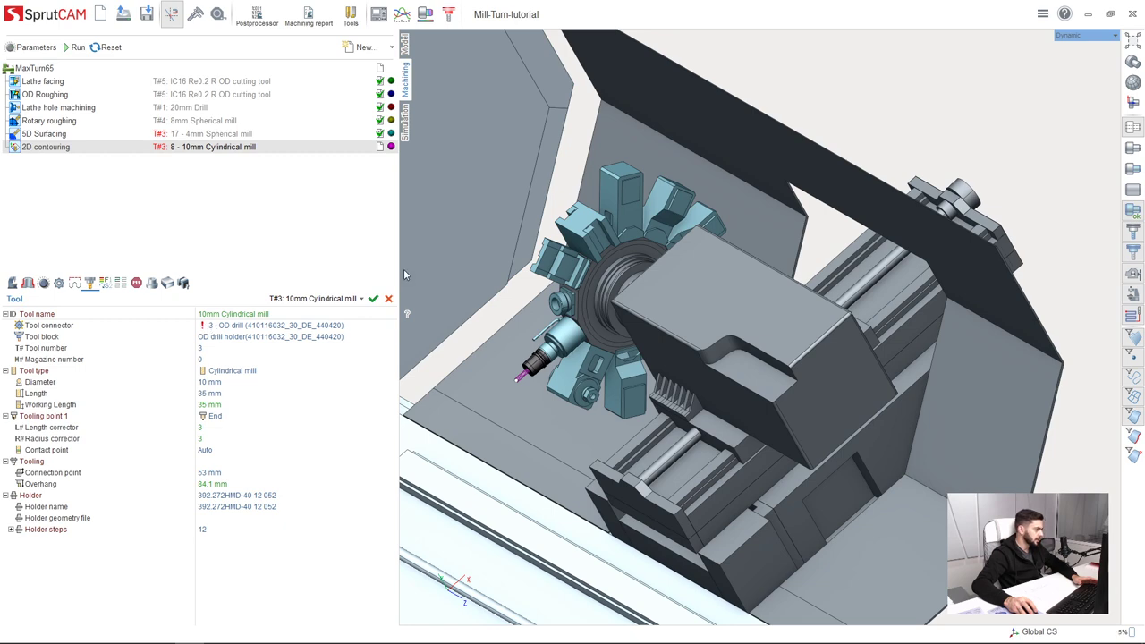
middle_click_drag(406, 276, 608, 295)
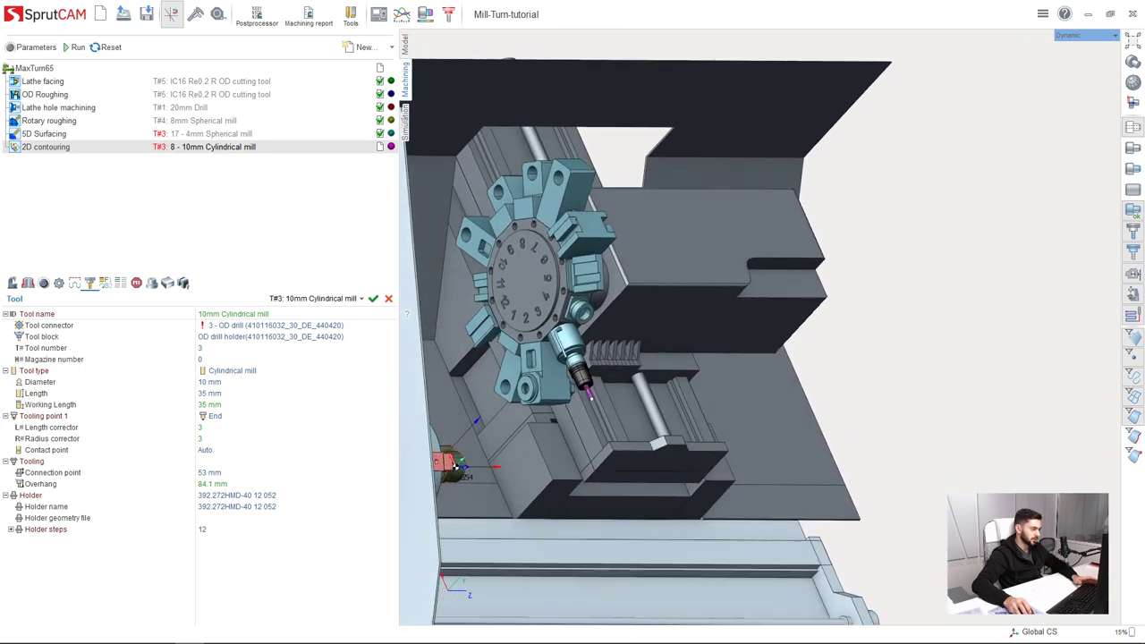
- Set the 2D contouring mill's tool connector to 2 - Face drill (410516079_30_DE_R6Z570)
left_click(277, 327)
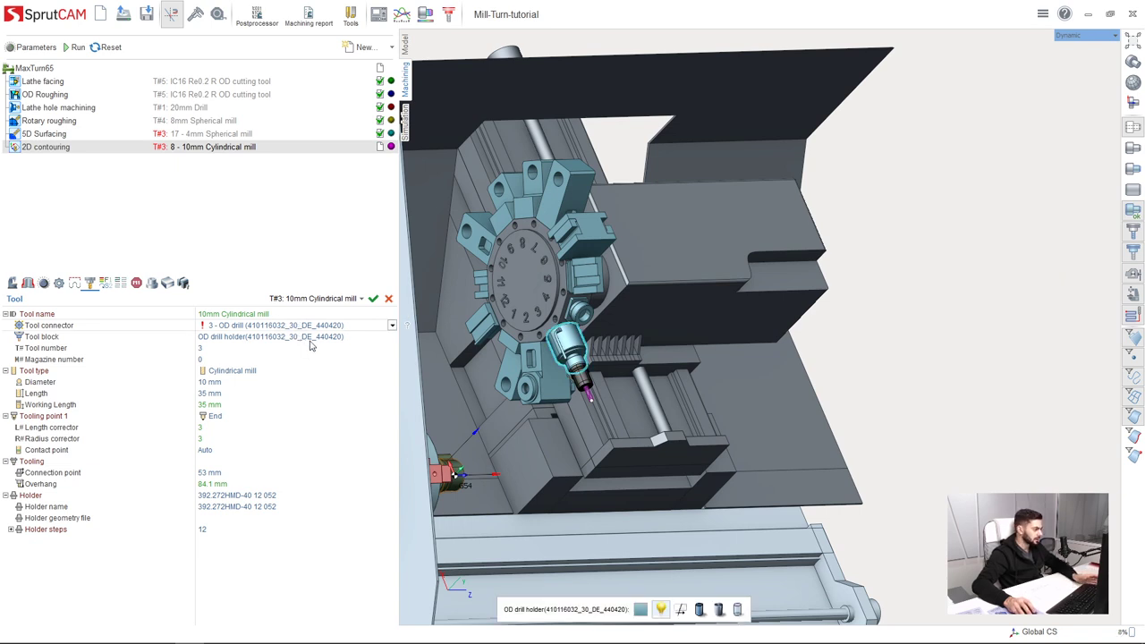
left_click(310, 329)
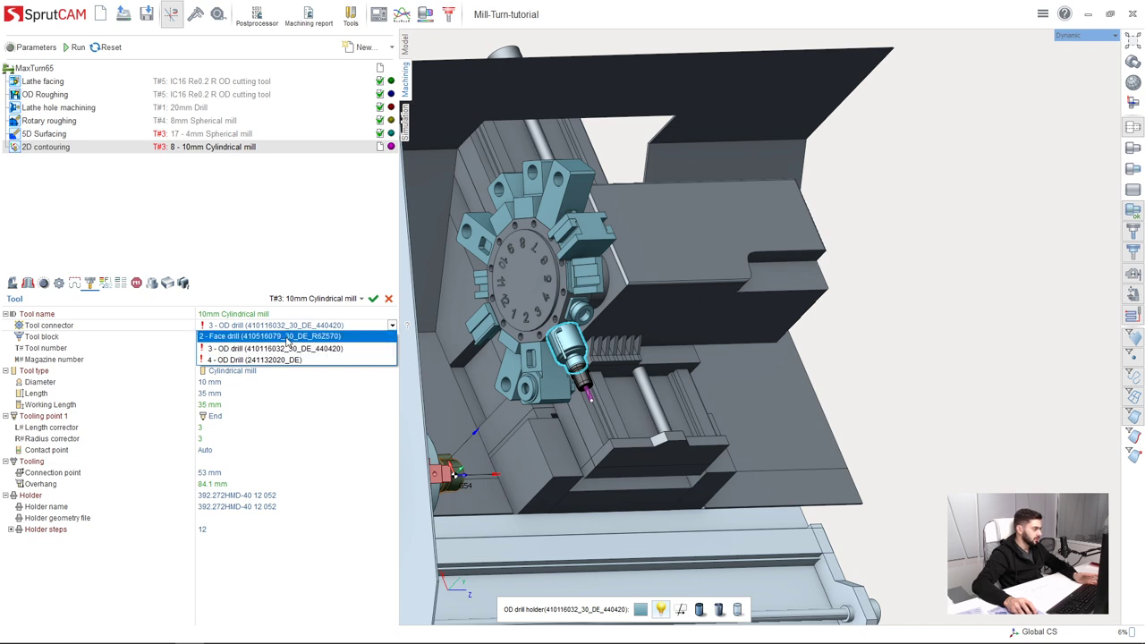
left_click(219, 338)
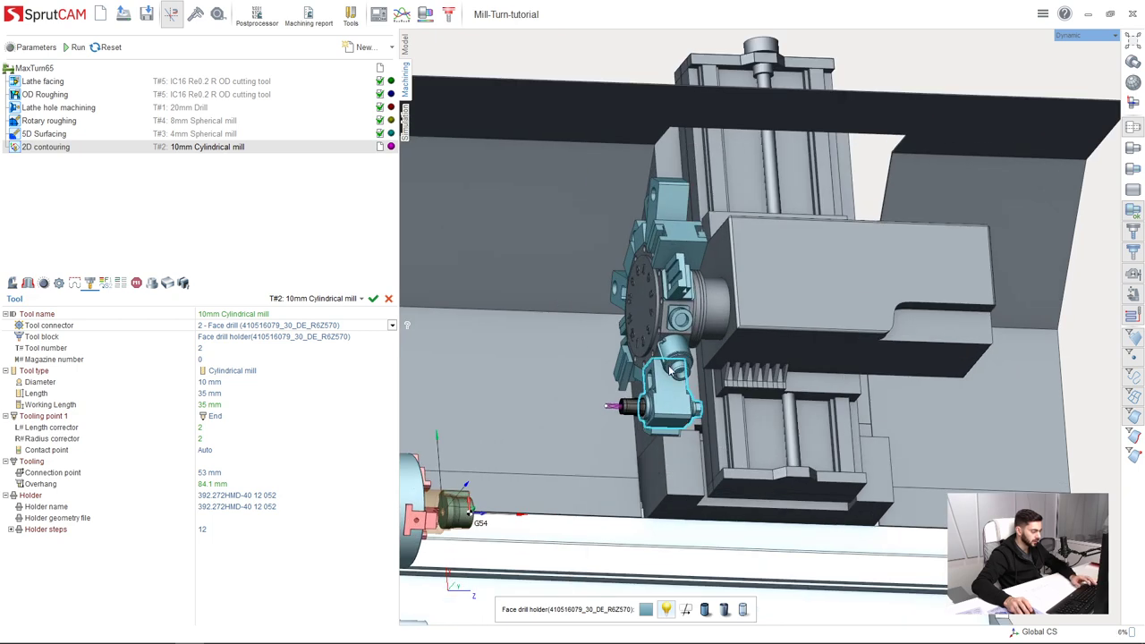
- Apply the tool connector change for the 10mm Cylindrical mill in the 2D contouring operation
mouse_move(623, 406)
middle_mouse_down()
mouse_move(623, 432)
mouse_move(664, 423)
mouse_move(639, 419)
middle_mouse_up()
scroll(639, 419, "down", 4)
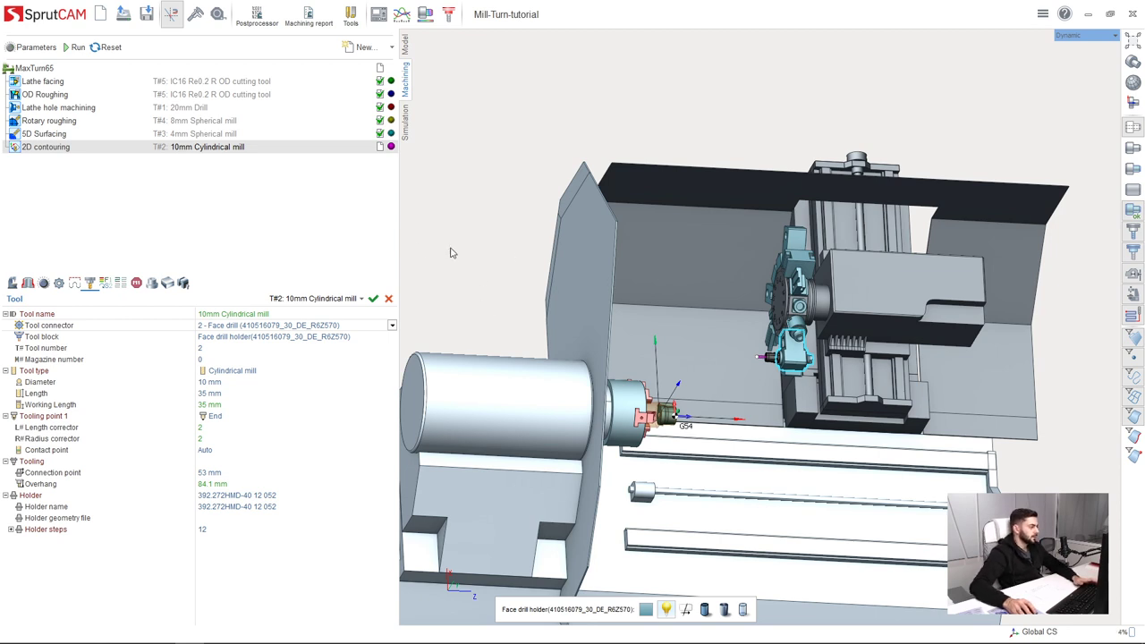
left_click(373, 300)
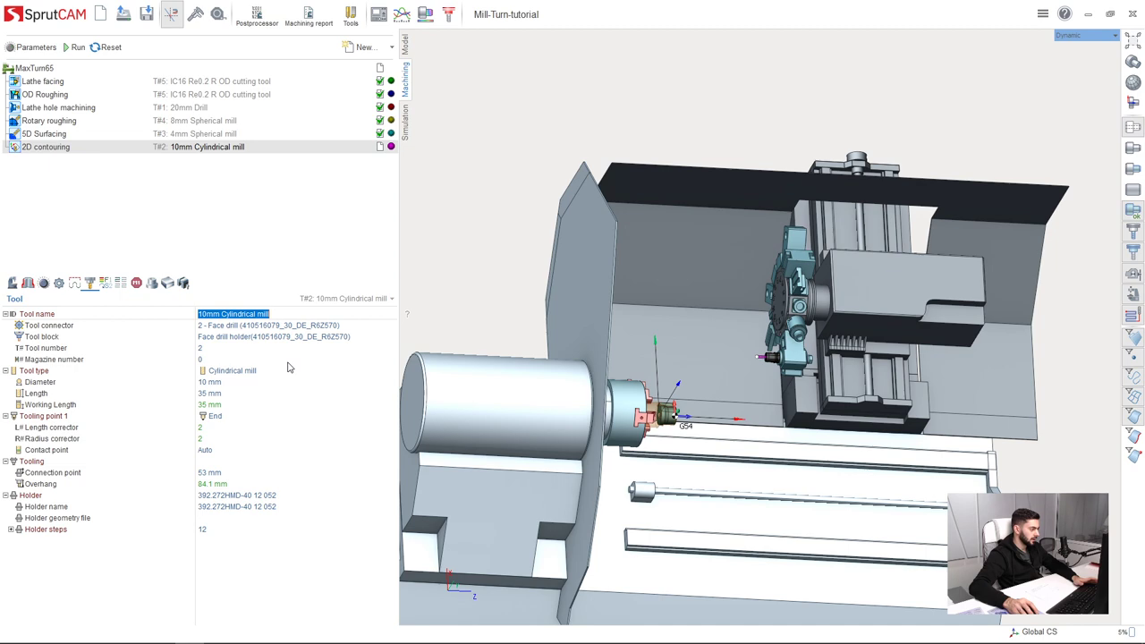
- Set the 10mm Cylindrical mill's length to 65 mm and apply the tool change
left_click(217, 395)
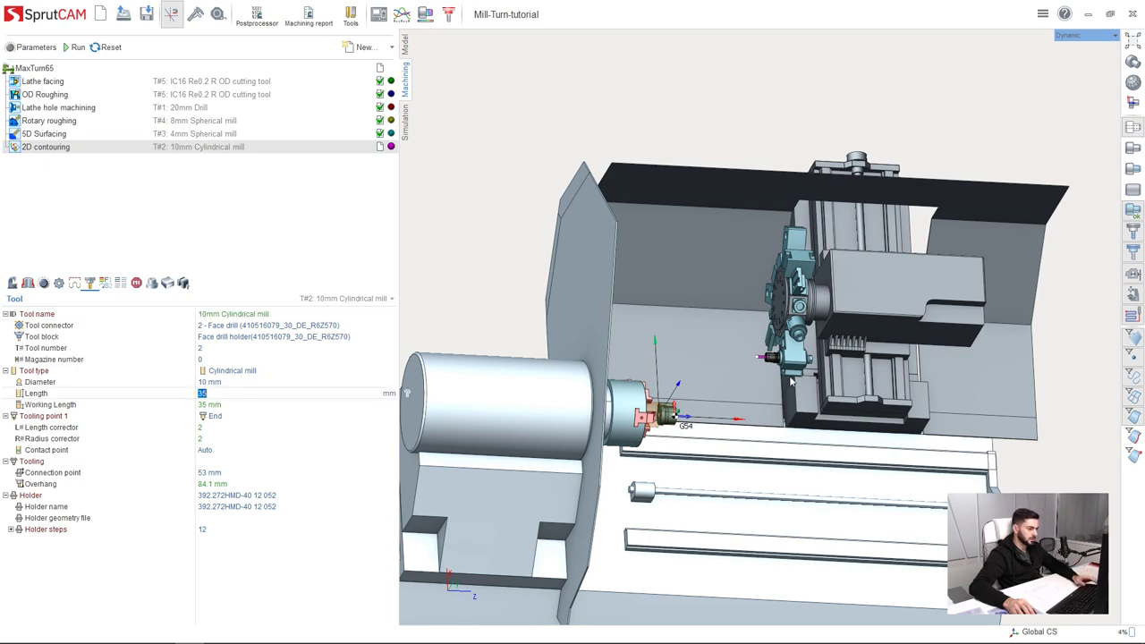
scroll(791, 382, "up", 2)
scroll(535, 450, "up", 4)
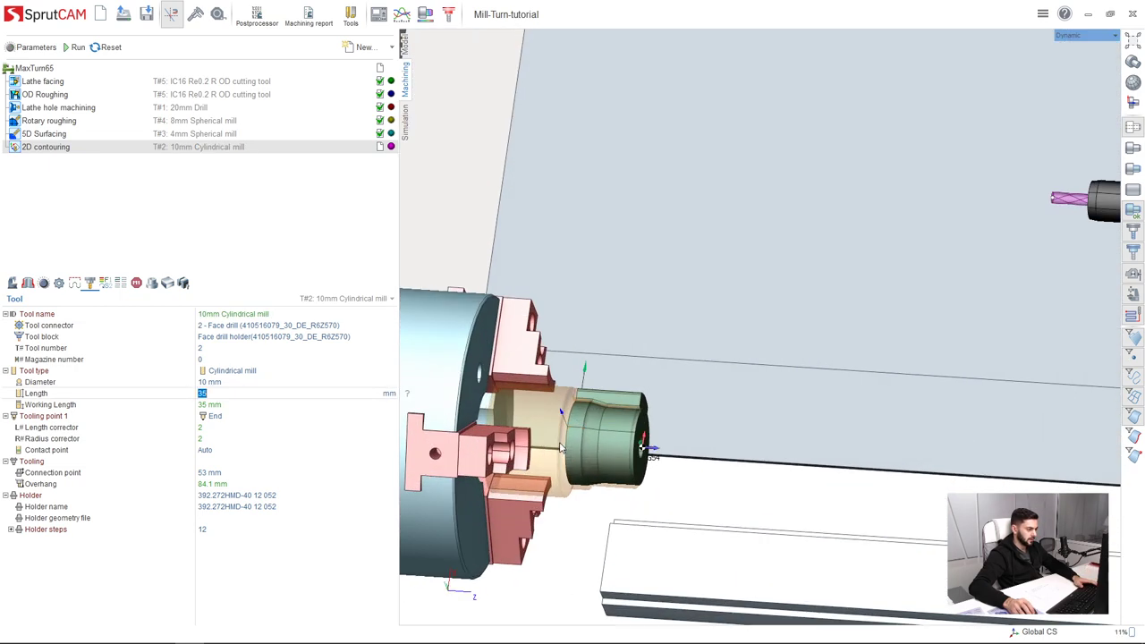
mouse_move(570, 424)
middle_mouse_down()
mouse_move(555, 431)
mouse_move(587, 451)
mouse_move(569, 414)
mouse_move(557, 416)
middle_mouse_up()
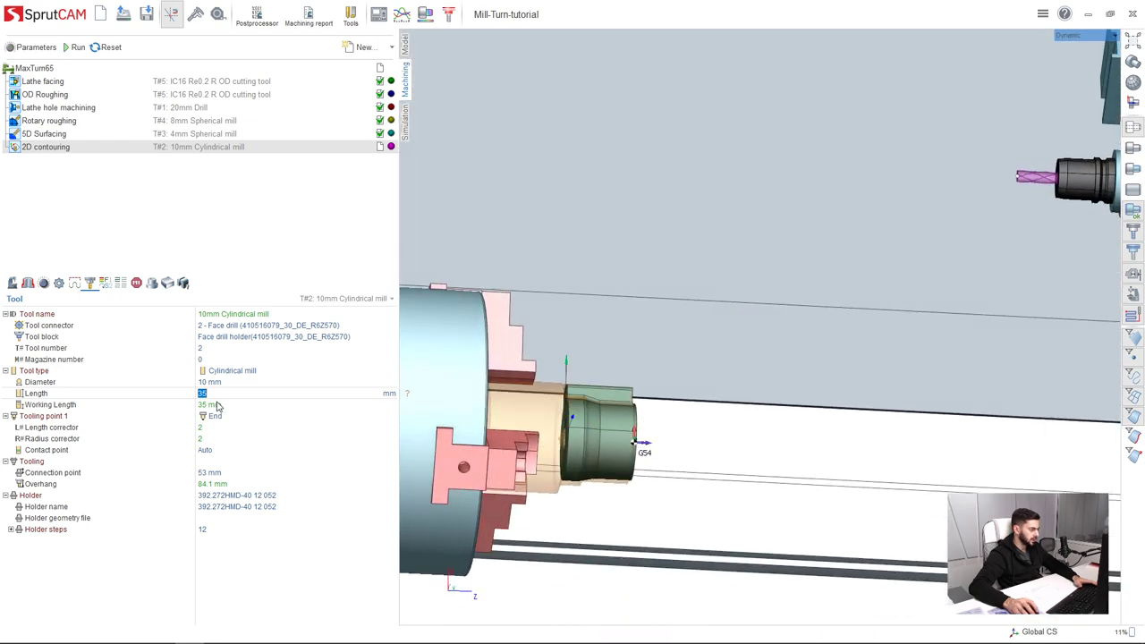
type("65")
key("Return")
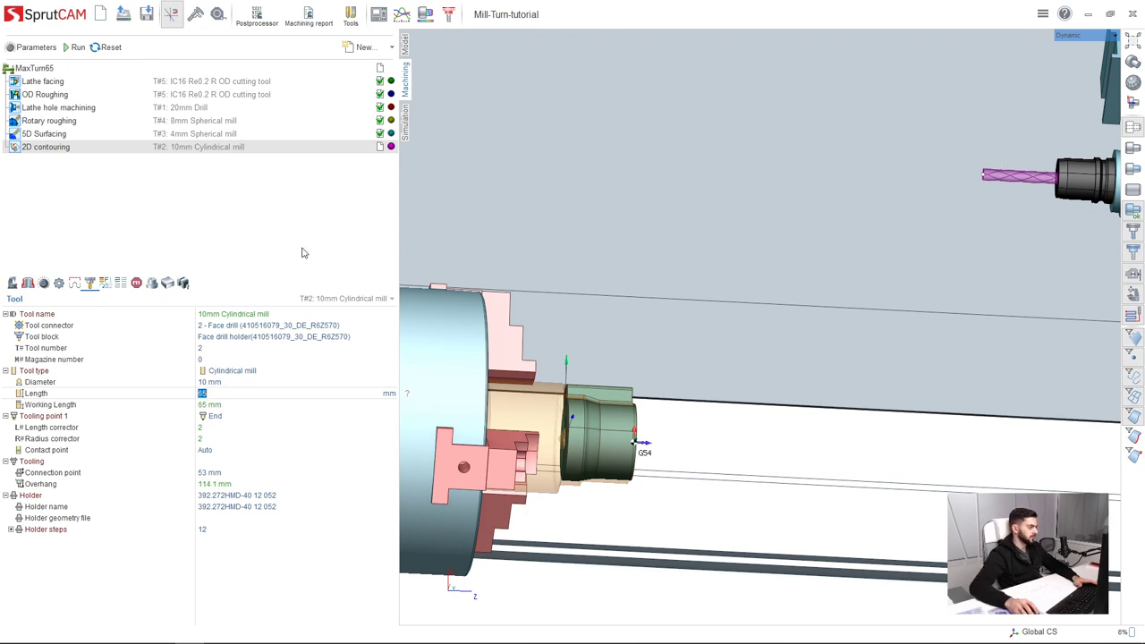
left_click(374, 299)
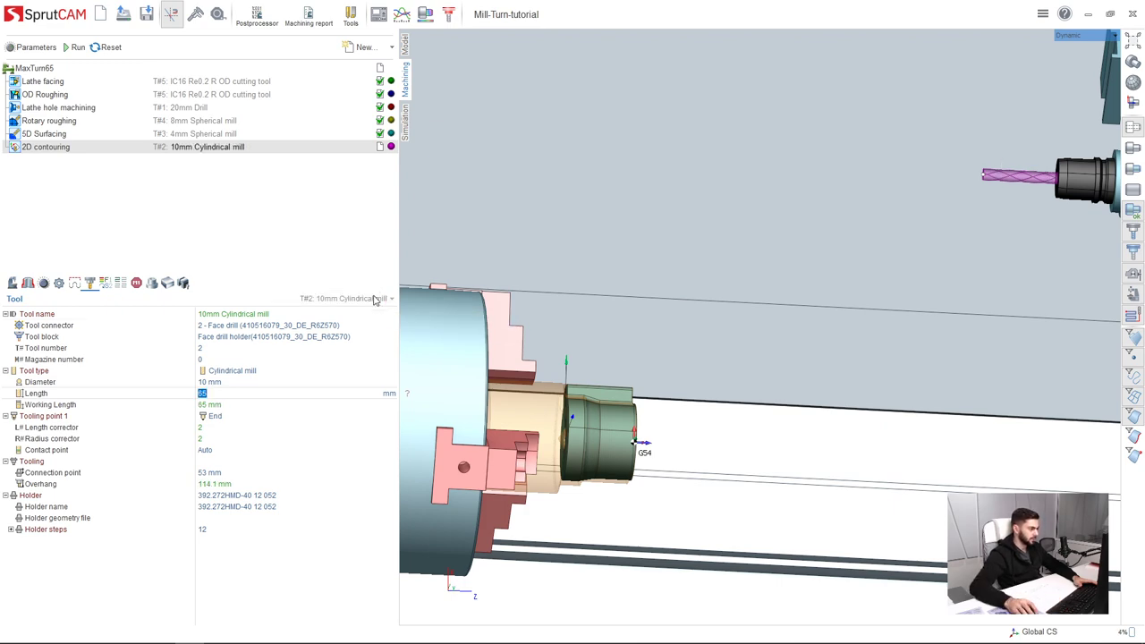
- Open the 2D contouring job assignment and select the outer profile edge at the part's chuck-side shoulder
middle_click_drag(705, 166, 589, 337)
scroll(589, 337, "up", 3)
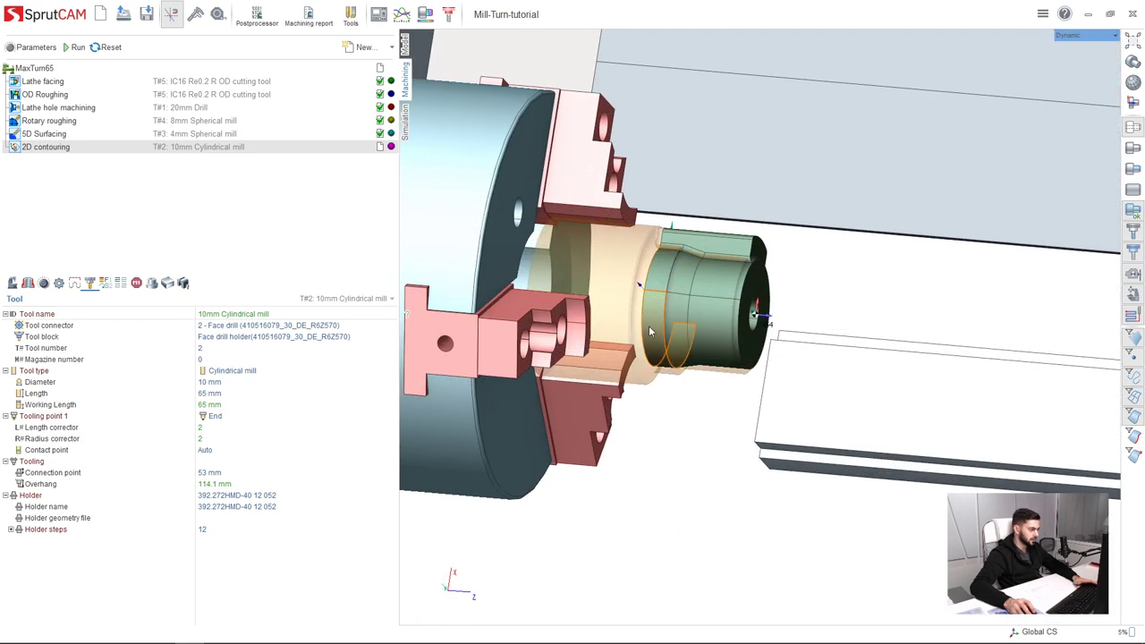
scroll(653, 314, "down", 4)
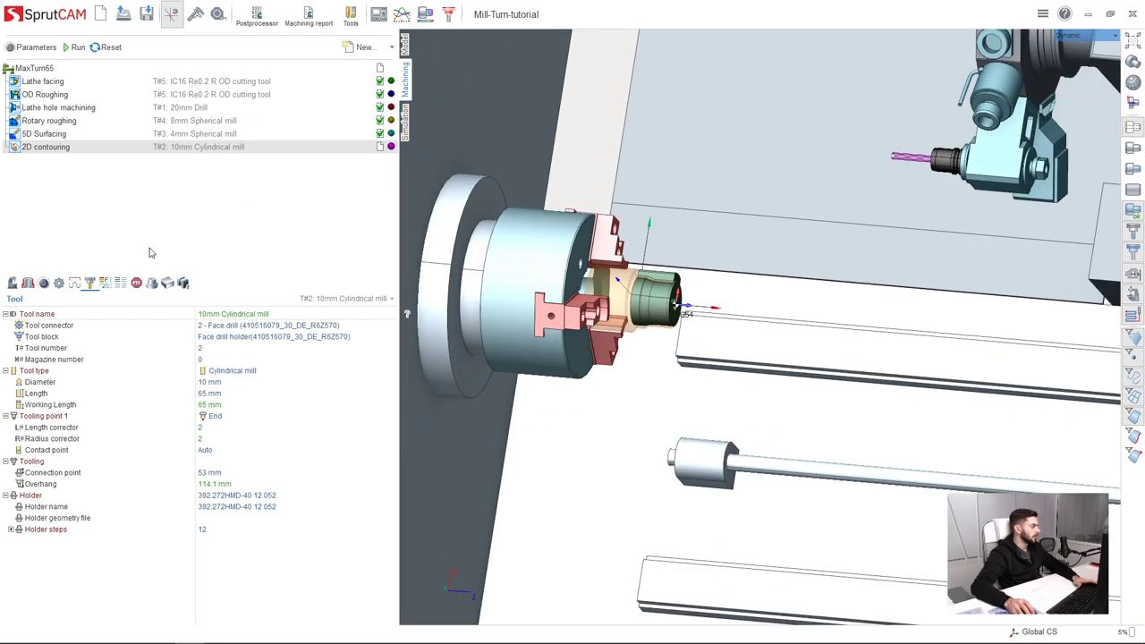
left_click(28, 284)
scroll(617, 260, "up", 5)
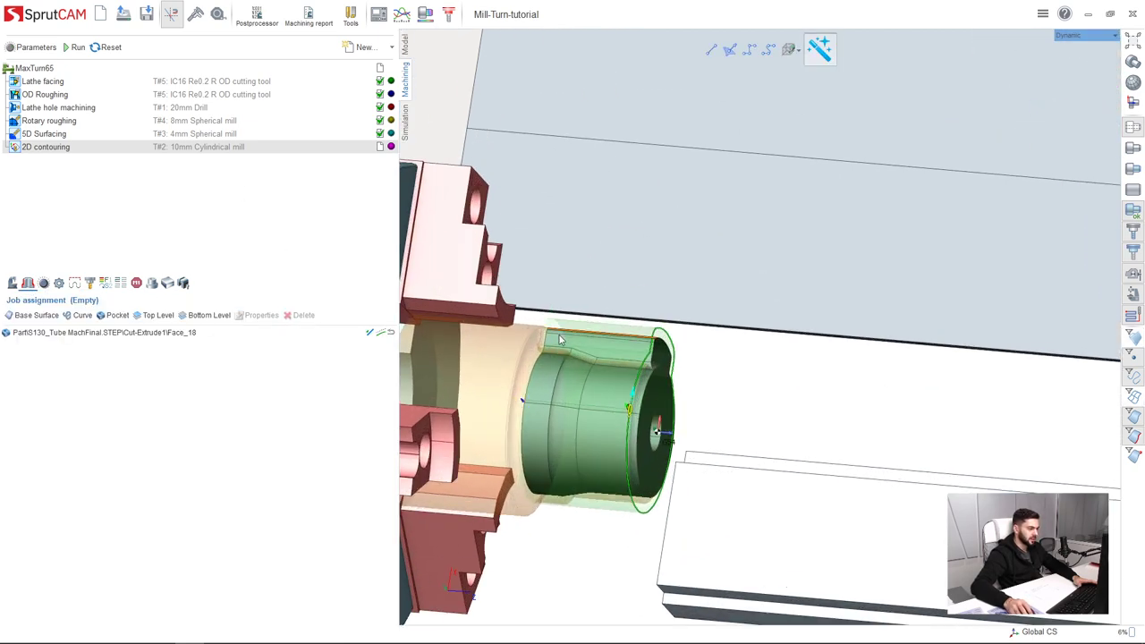
left_click(539, 375)
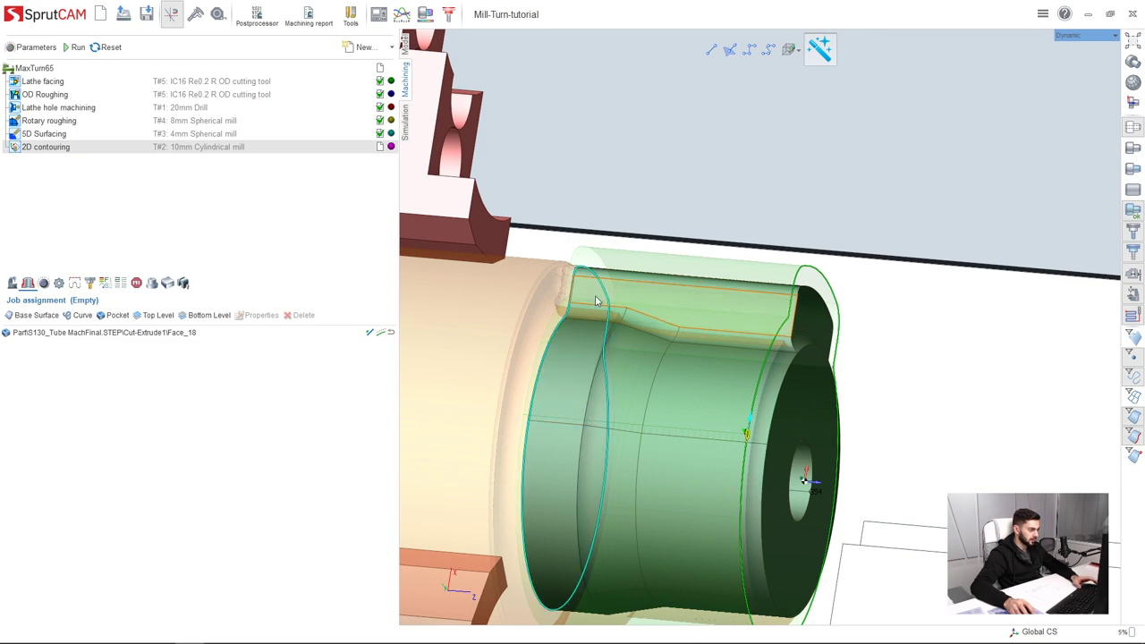
middle_click_drag(597, 297, 567, 343)
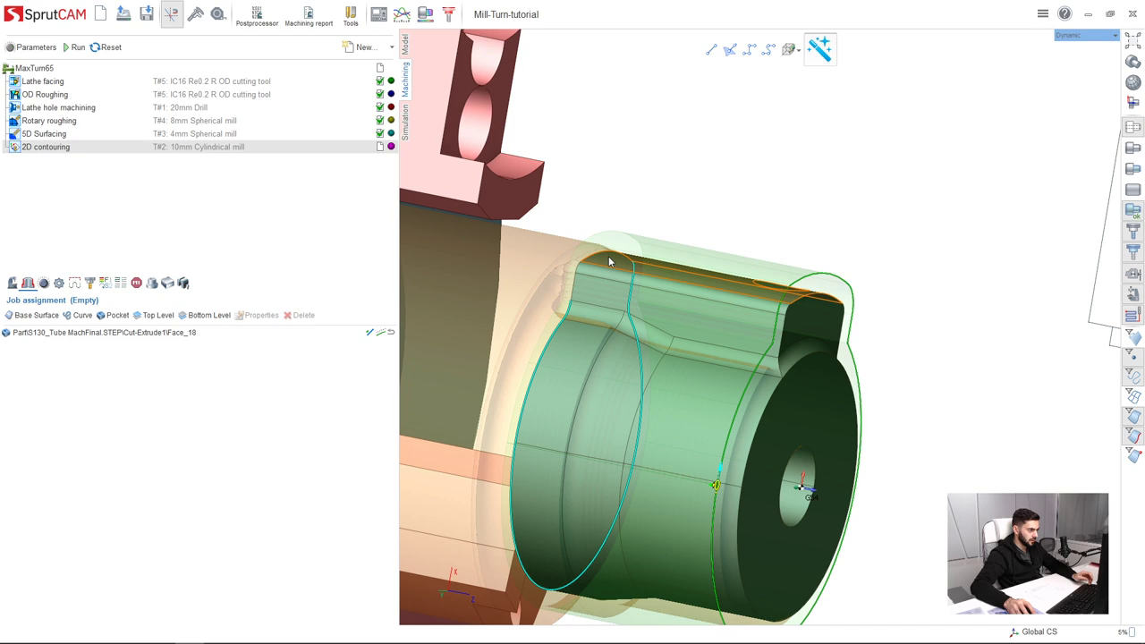
middle_click_drag(608, 256, 605, 309)
scroll(606, 309, "down", 4)
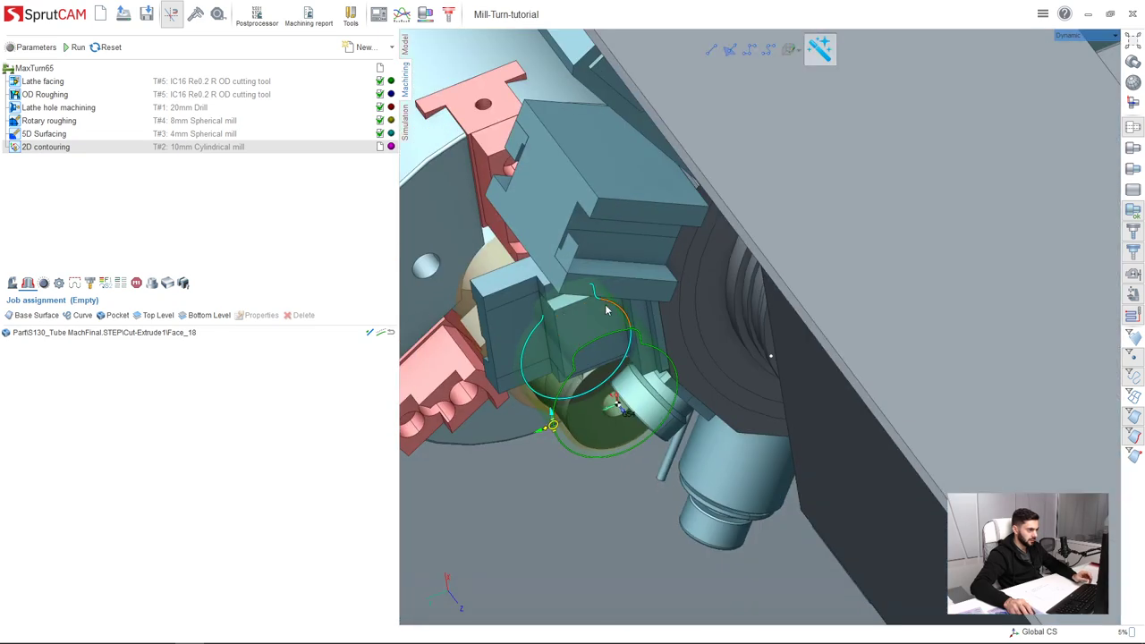
- Hide the machine and adjust the selected rear edge chain so it runs around the body between the raised lobe's sides
left_click(1128, 303)
scroll(607, 271, "up", 7)
middle_click_drag(631, 326, 592, 320)
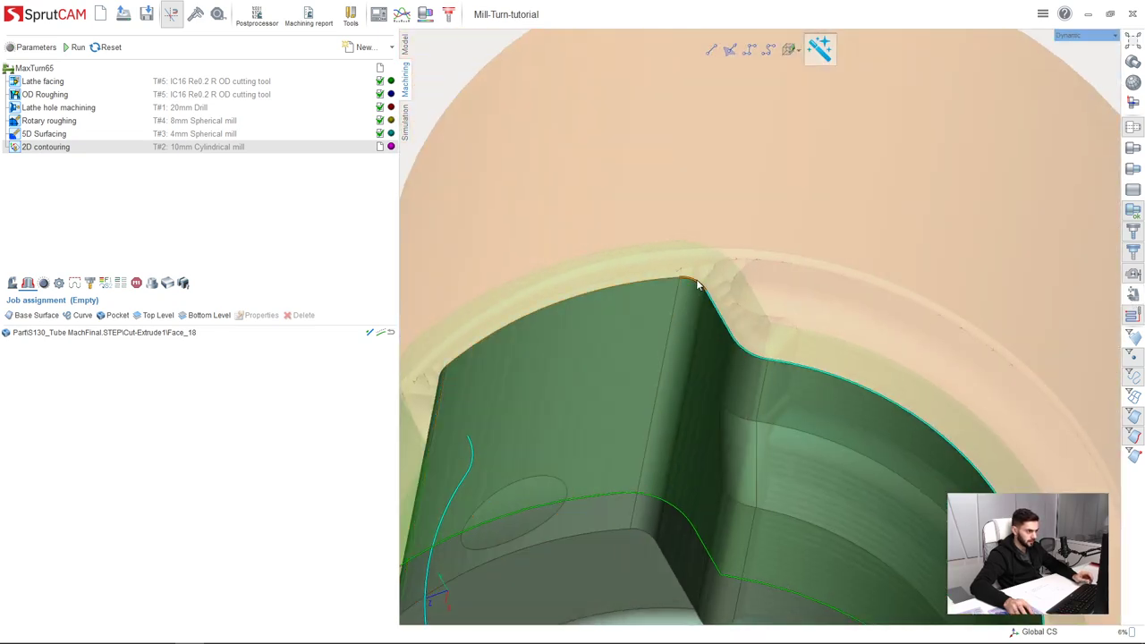
right_click_drag(707, 302, 577, 363)
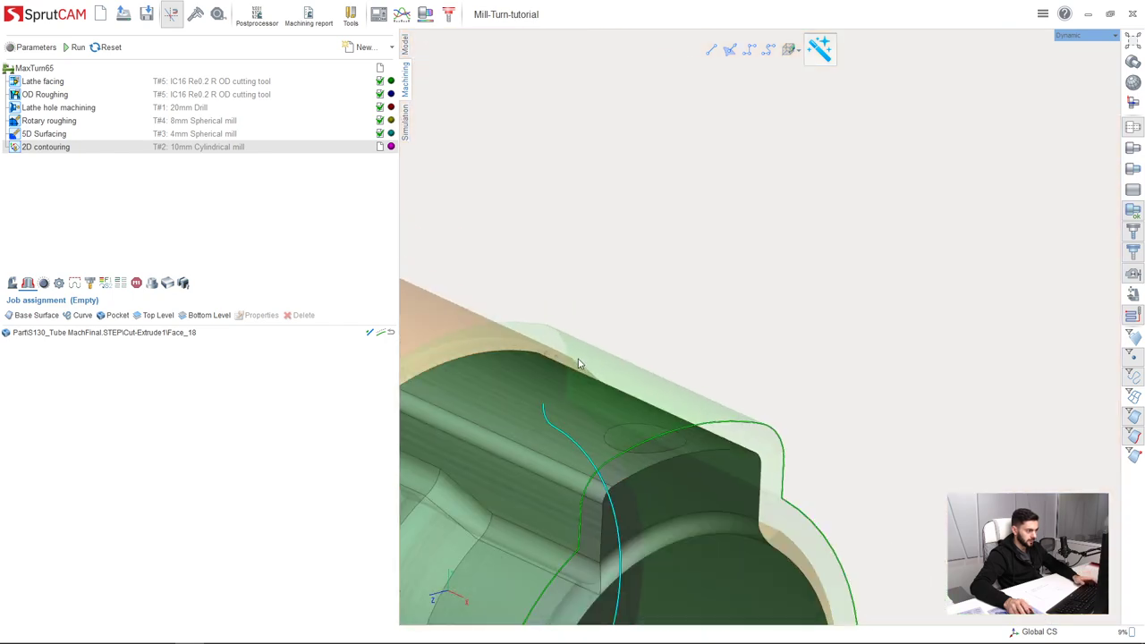
scroll(578, 363, "down", 4)
scroll(470, 477, "up", 4)
right_click_drag(666, 518, 711, 475)
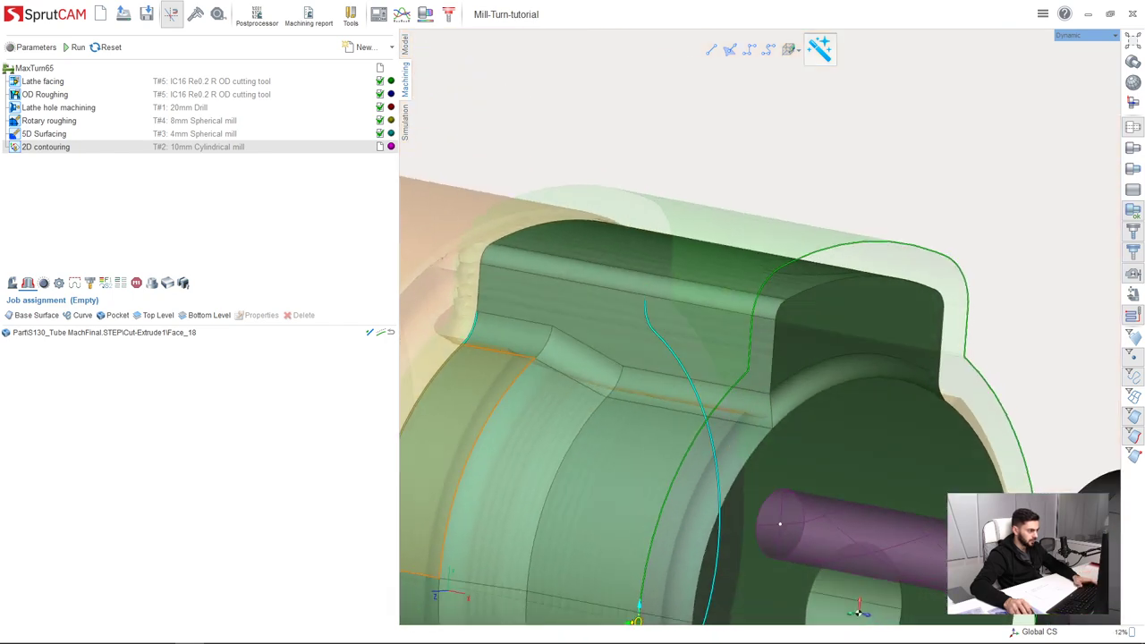
- Delete Face_18 from the job assignment and add the selected edge chain as a curve
left_click(81, 333)
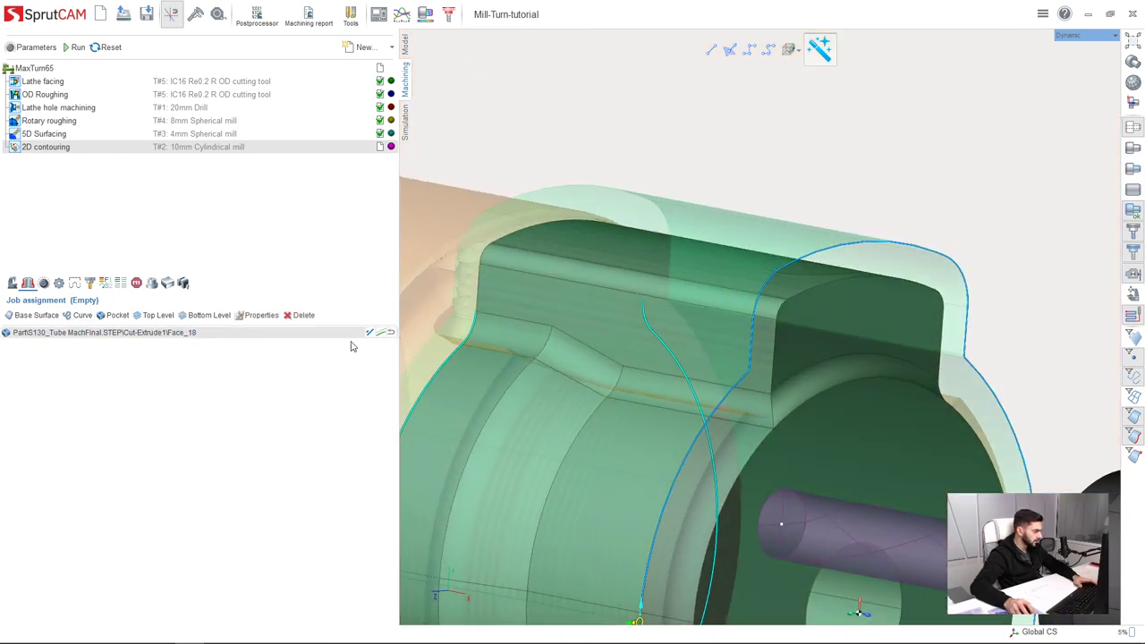
left_click(301, 315)
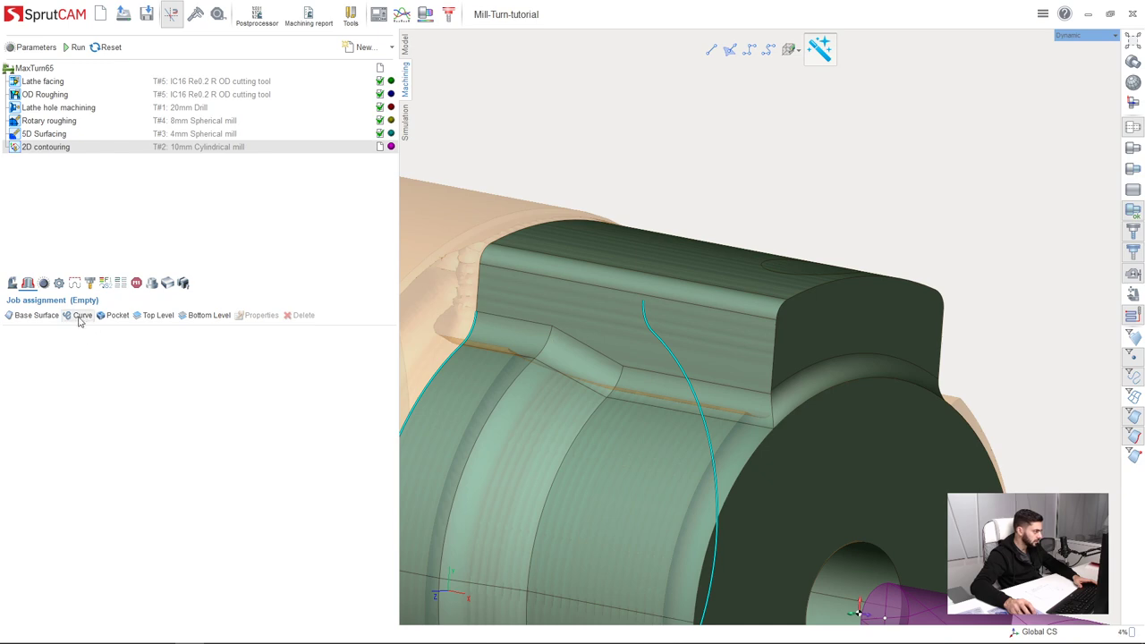
left_click(79, 317)
- Assign the part's rear planar face, Face_9, as the bottom level of the contouring job
scroll(585, 345, "down", 4)
scroll(519, 399, "up", 2)
right_click_drag(519, 399, 651, 385)
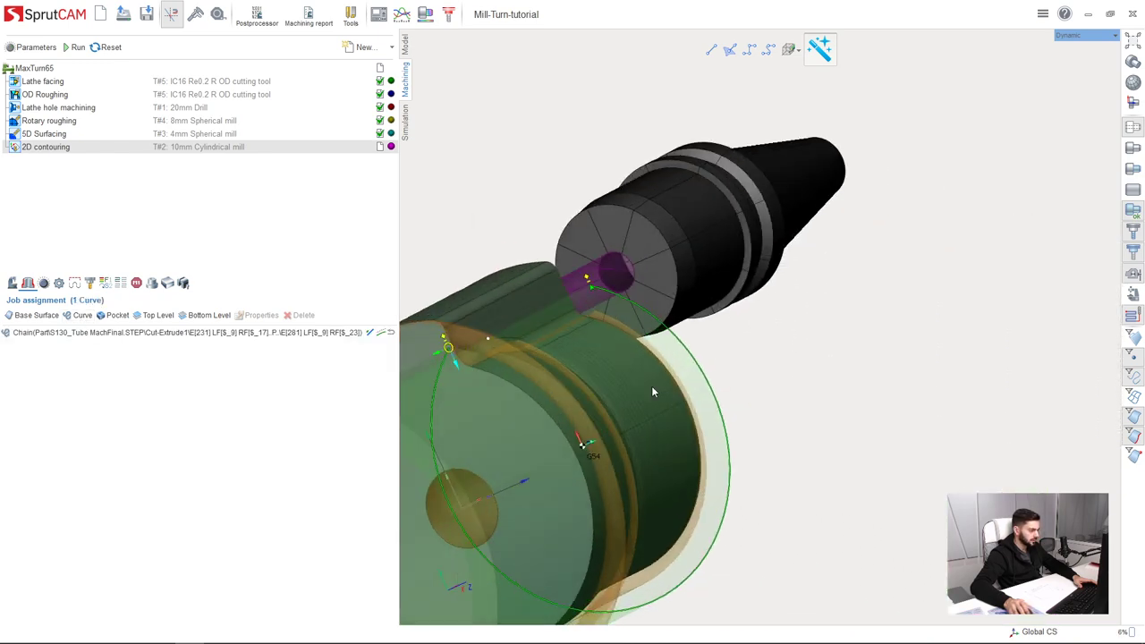
scroll(653, 384, "down", 4)
scroll(572, 412, "up", 3)
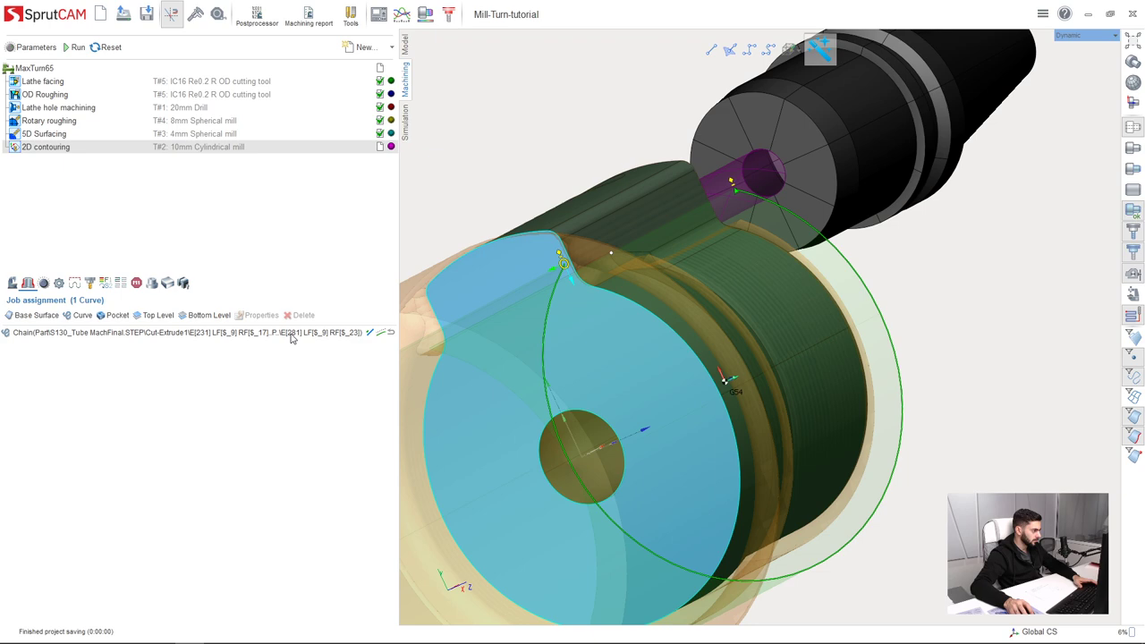
left_click(194, 320)
- Assign the circular edge E[943] just ahead of the rear shoulder as the top level of the contouring job
scroll(474, 385, "down", 5)
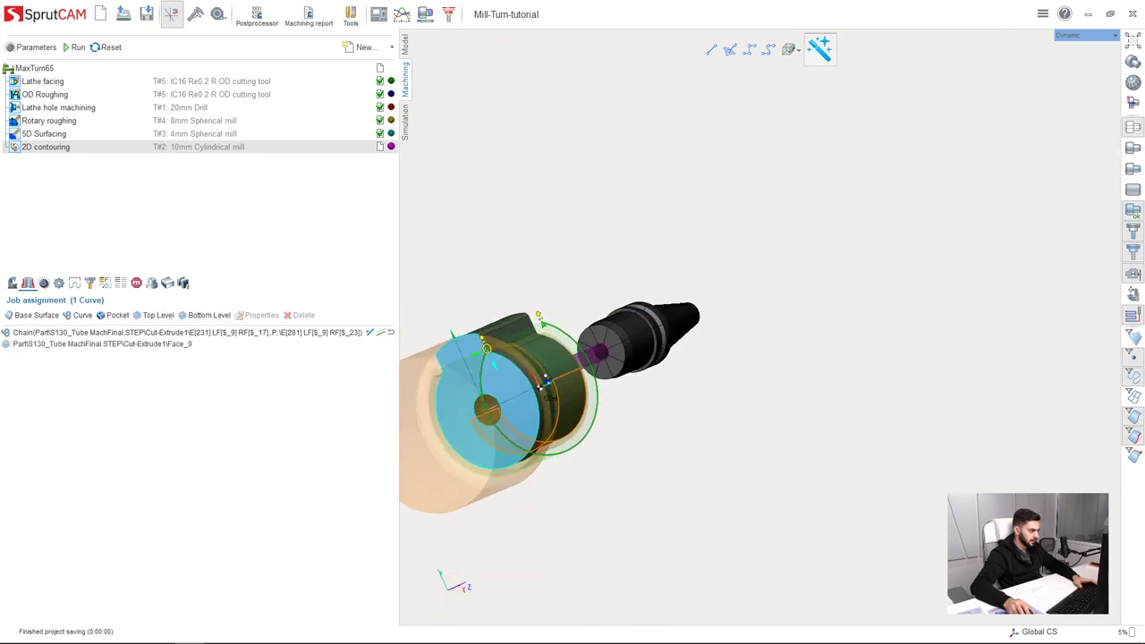
right_click_drag(510, 385, 439, 409)
scroll(537, 346, "up", 5)
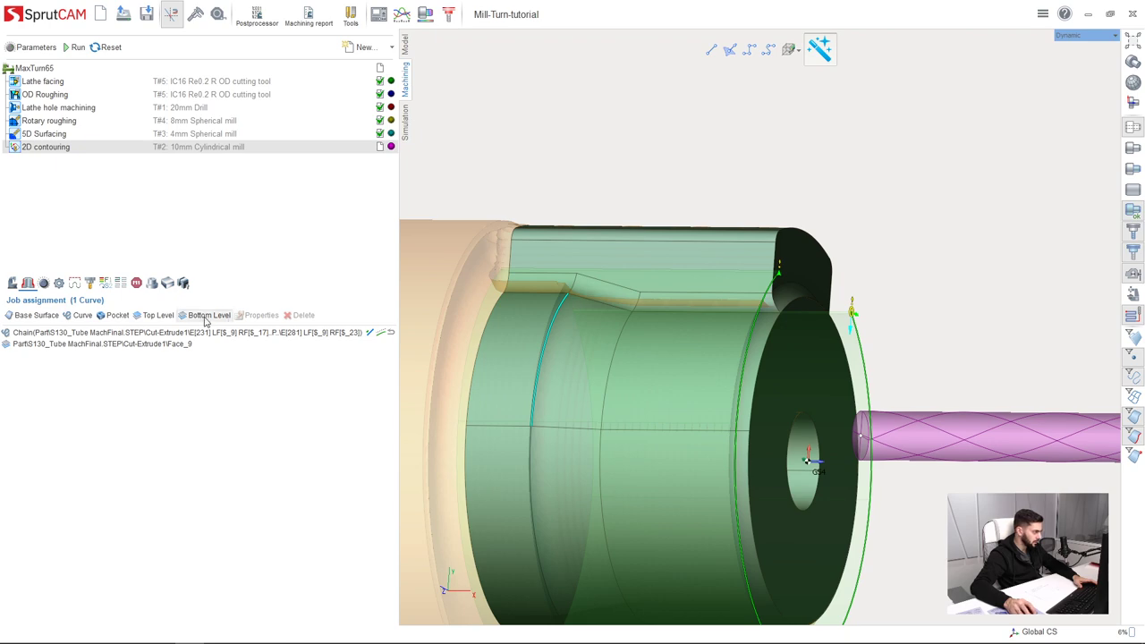
left_click(159, 317)
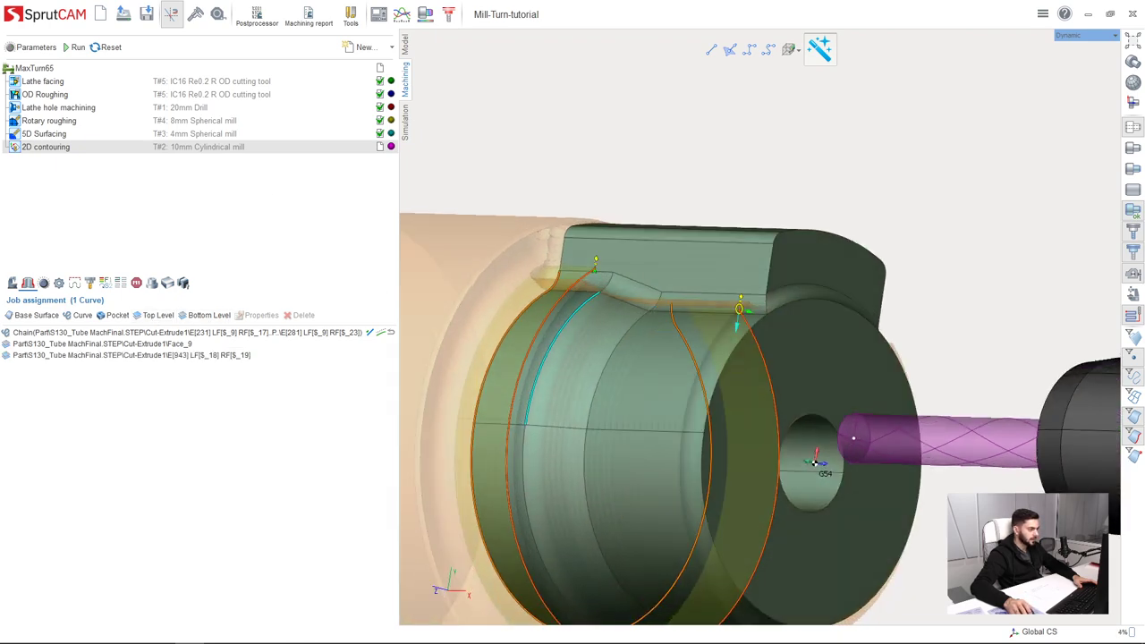
- Shape the lead move at the contour curve's end beside the lobe into an arc of about R3.2 and 135°
middle_click_drag(739, 309, 665, 285)
scroll(665, 270, "up", 5)
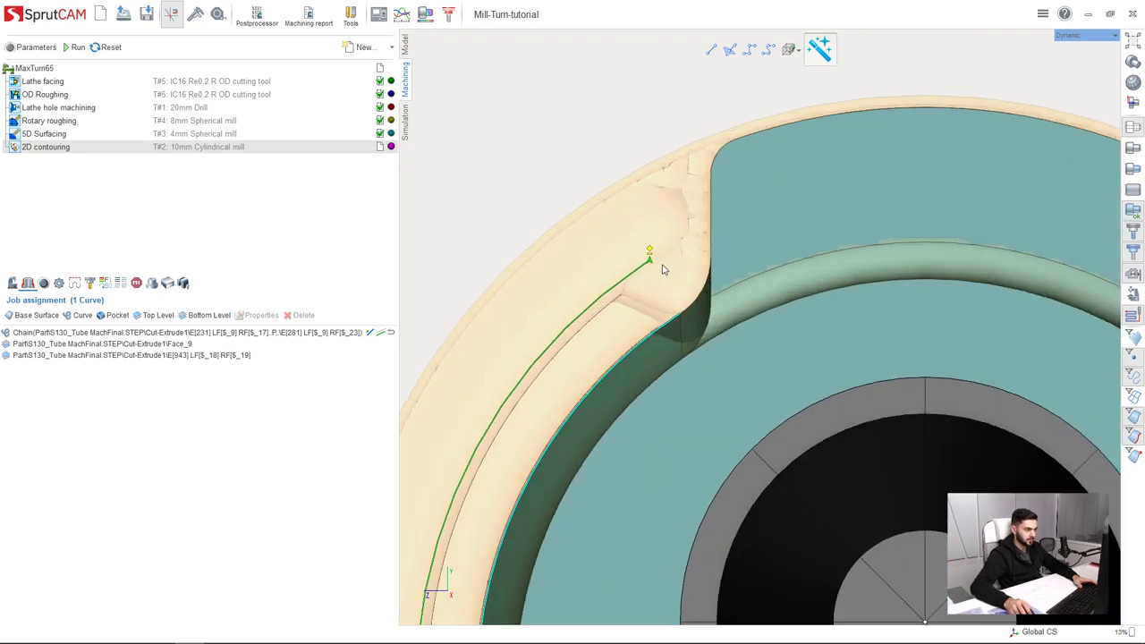
left_click_drag(649, 251, 590, 252)
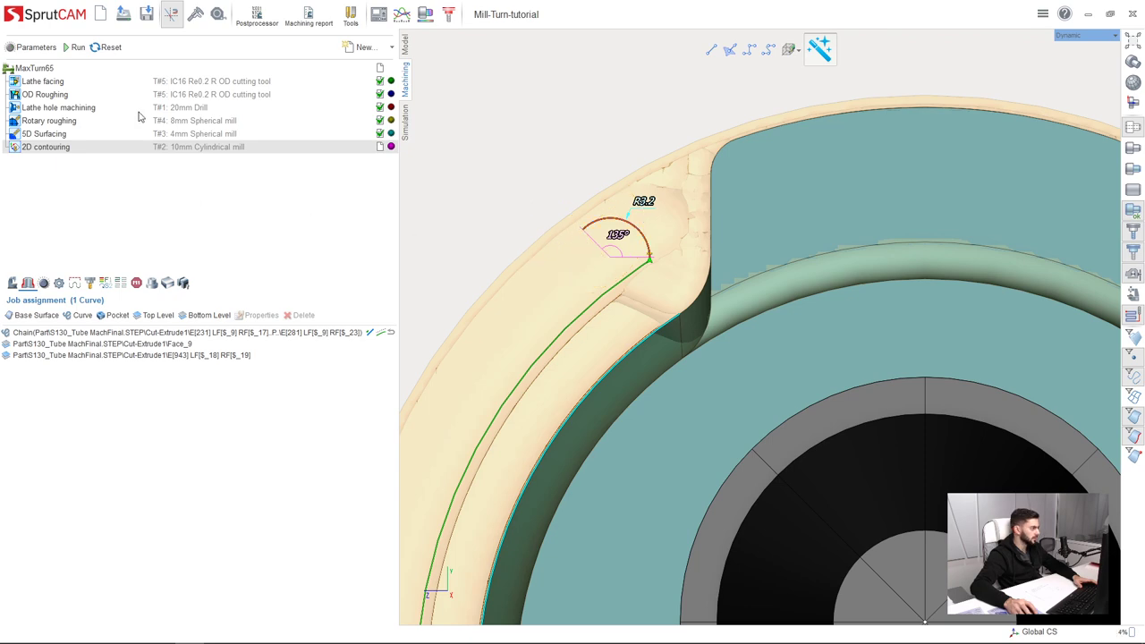
- Calculate the 2D contouring toolpath and inspect its passes around the rear shoulder
scroll(531, 296, "down", 5)
middle_click_drag(556, 332, 631, 370)
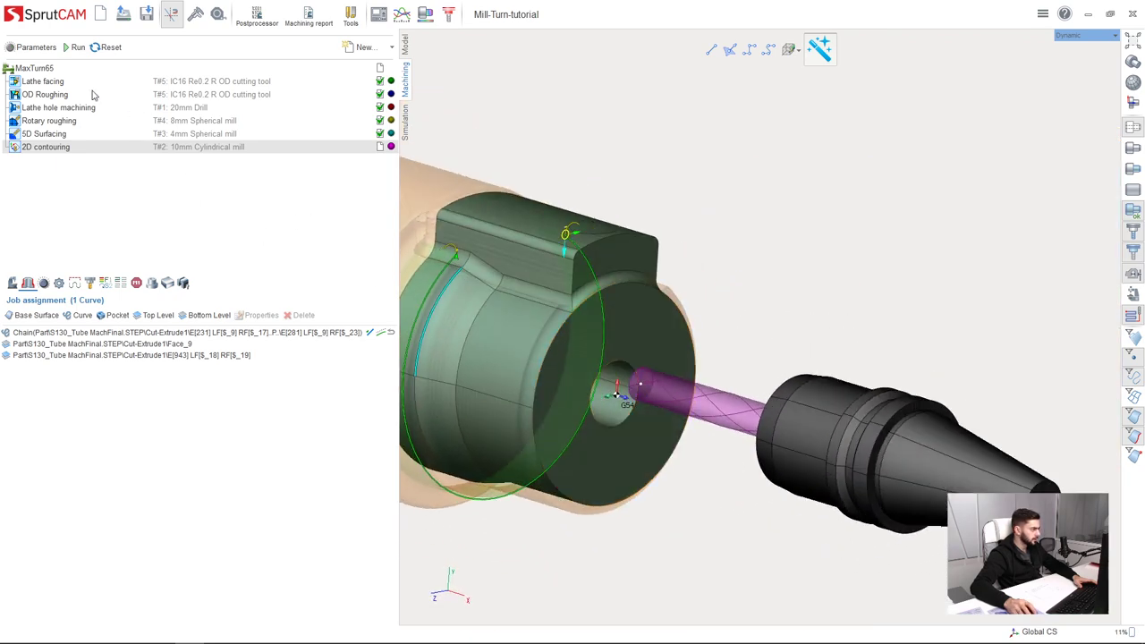
left_click(77, 47)
scroll(621, 298, "up", 5)
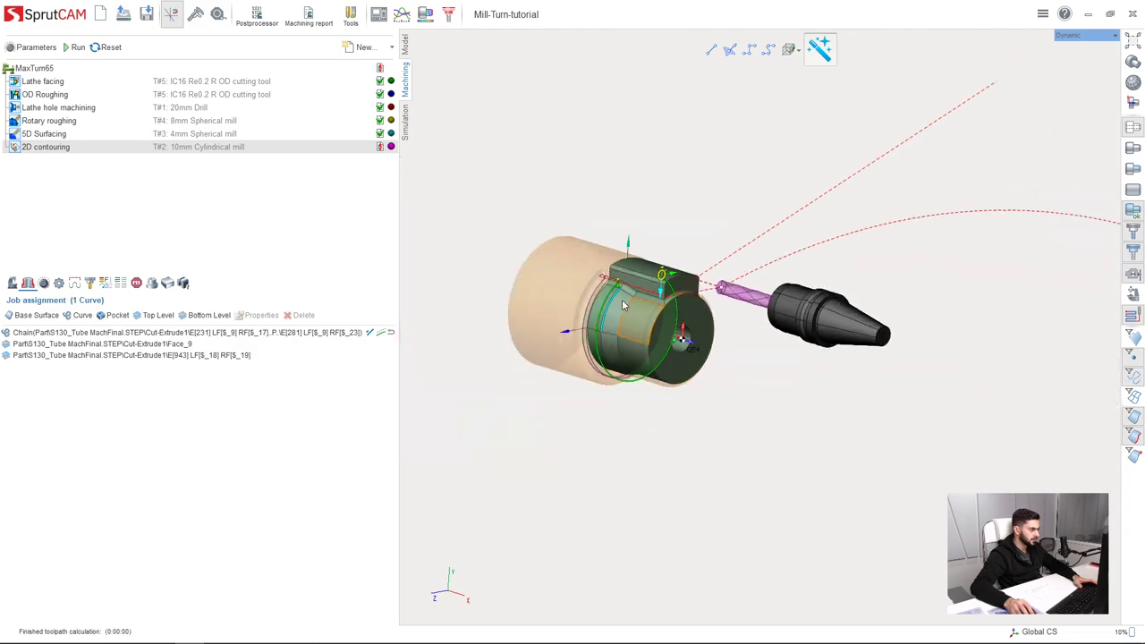
middle_click_drag(594, 293, 573, 358)
mouse_move(671, 228)
right_mouse_down()
mouse_move(685, 250)
mouse_move(689, 237)
right_mouse_up()
middle_click_drag(689, 237, 832, 241)
middle_click_drag(572, 340, 671, 237)
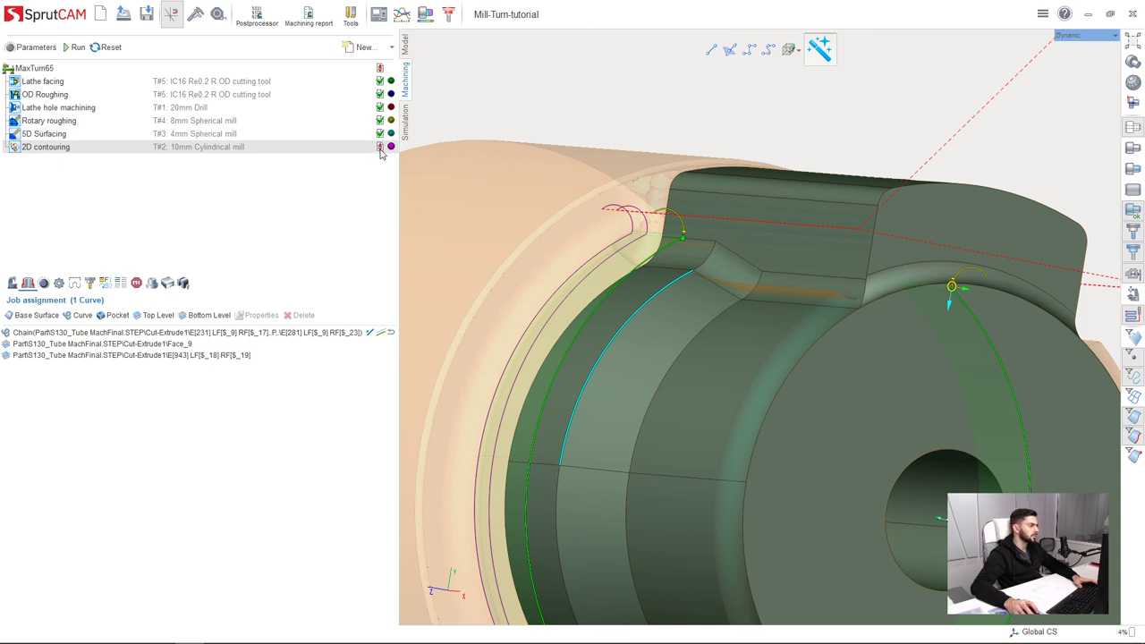
- Check the 2D contouring operation's status details to find out what the error flag means
mouse_move(382, 150)
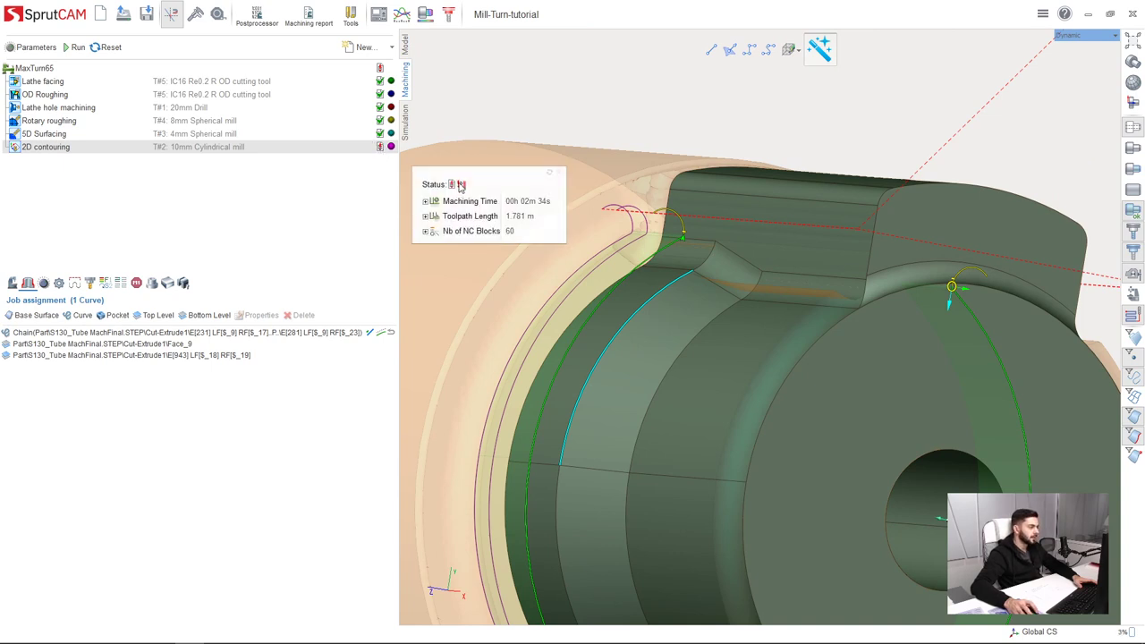
mouse_move(463, 187)
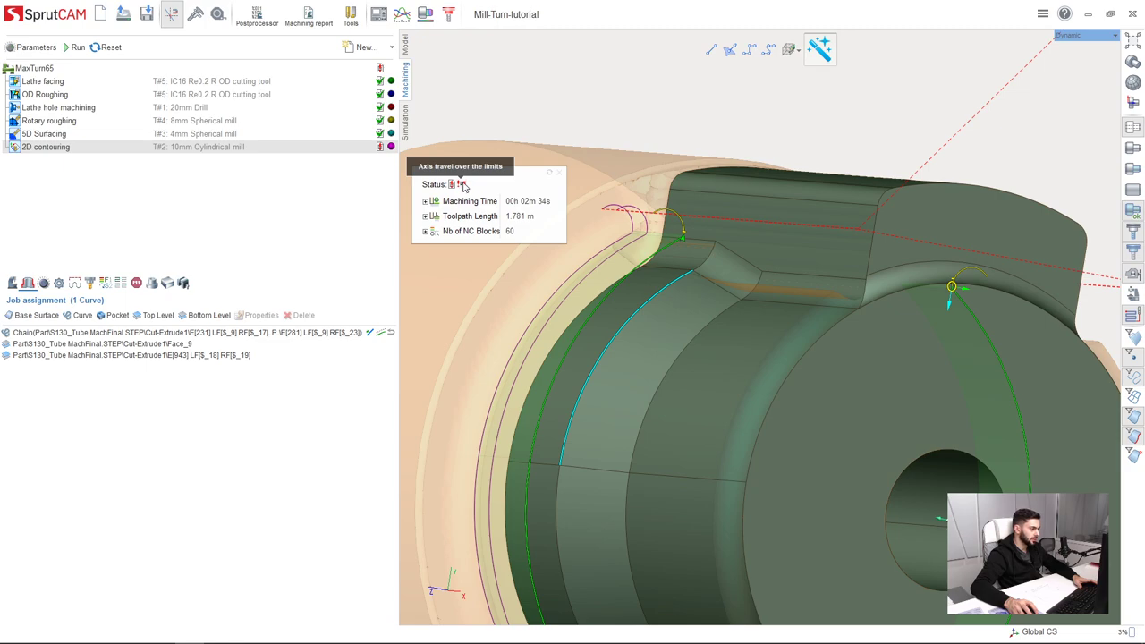
left_click(560, 174)
- Show the machine again around the calculated toolpath and switch to simulation for the 2D contouring operation
scroll(512, 265, "down", 5)
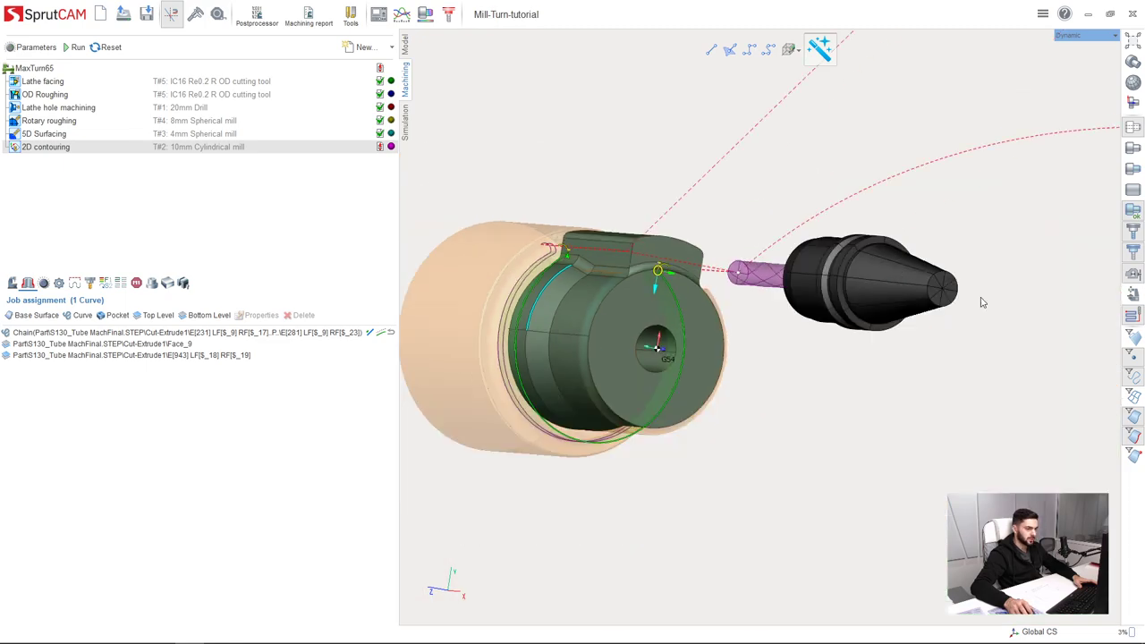
left_click(1134, 298)
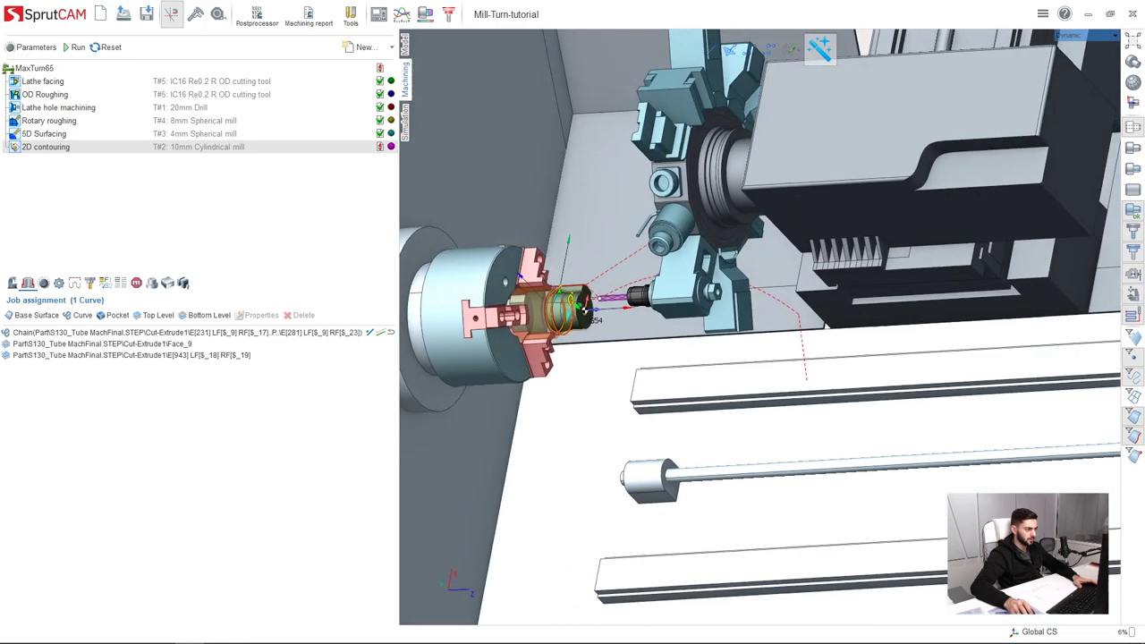
scroll(594, 331, "up", 5)
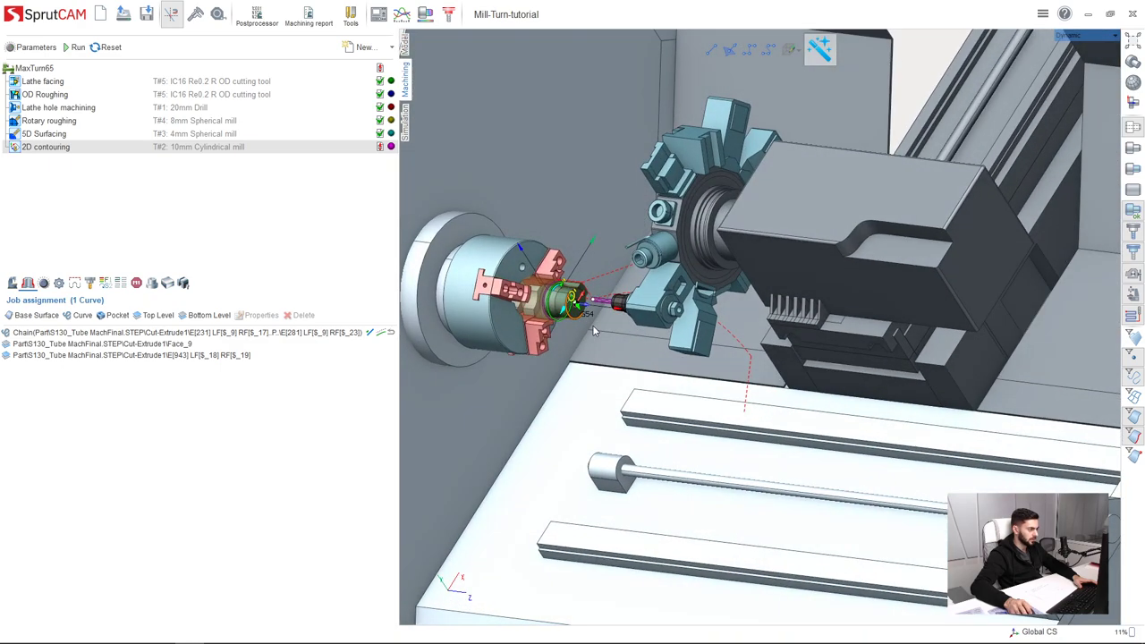
scroll(595, 349, "down", 3)
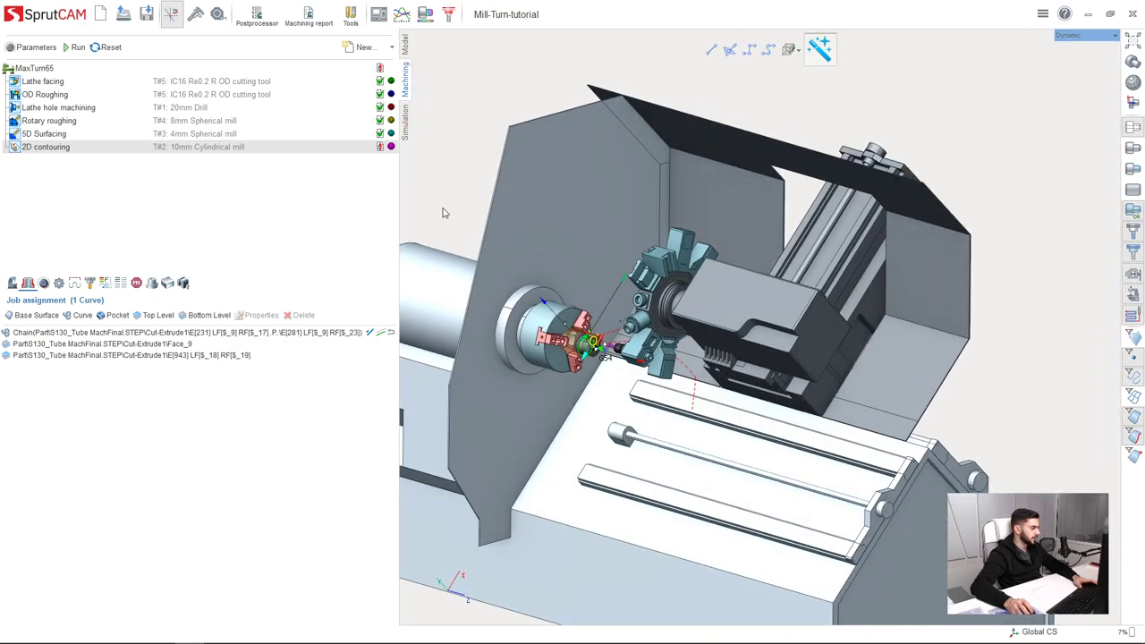
left_click(406, 123)
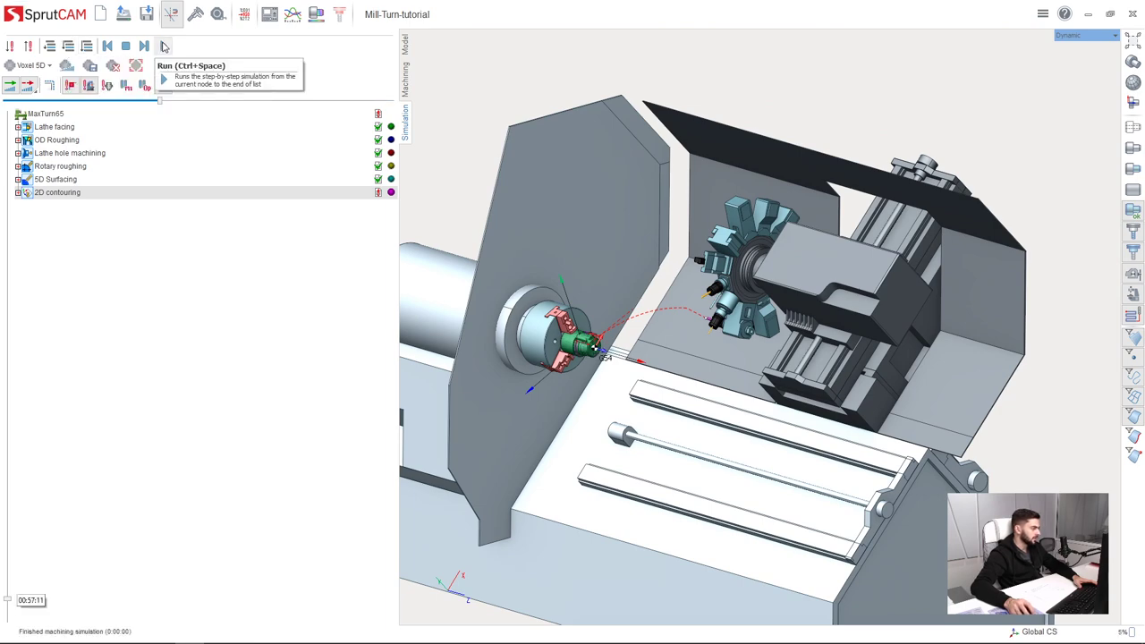
- Run the machining simulation of the 2D contouring operation and watch the mill and carriage closely around the part
left_click(162, 46)
scroll(590, 318, "up", 5)
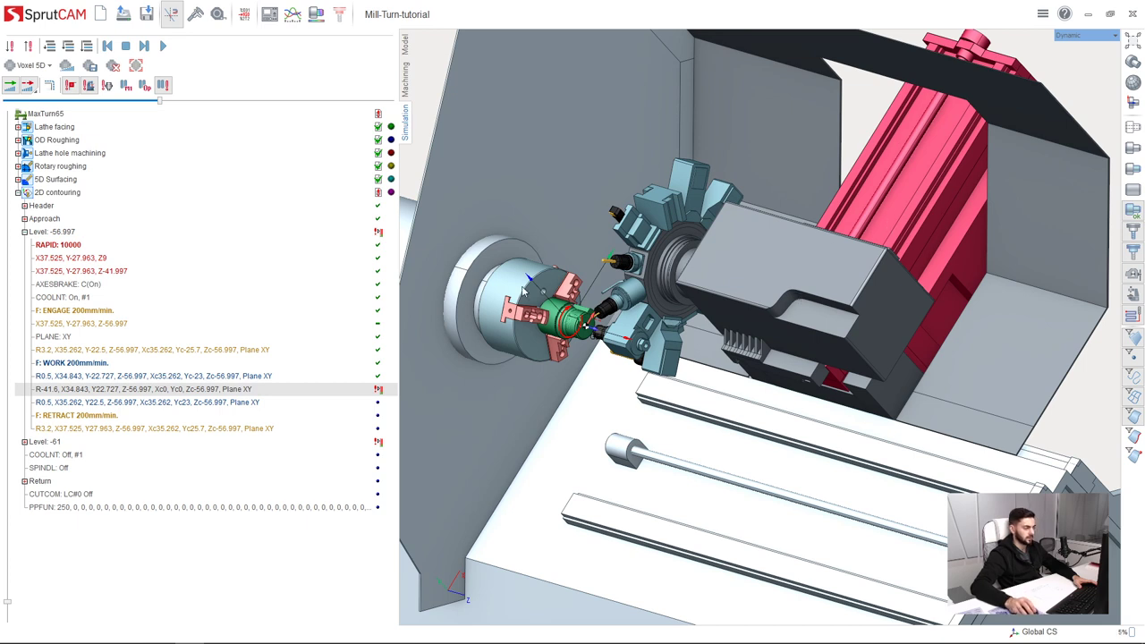
- Set the 2D contouring operation's rotary transformations to Polar and recalculate its toolpath
left_click(407, 81)
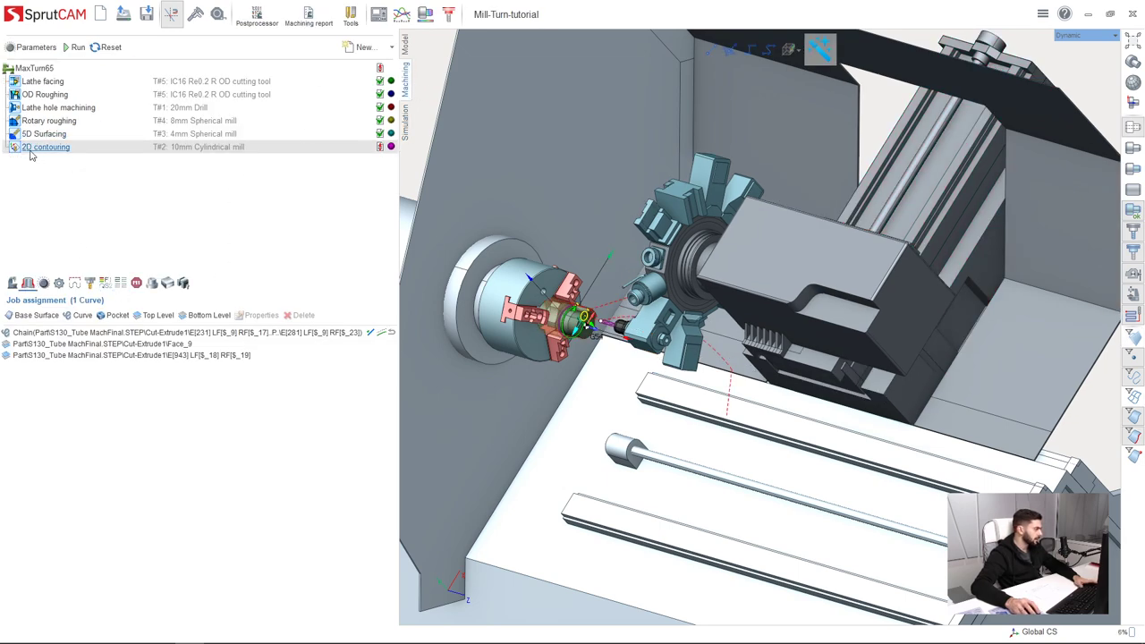
left_click(121, 284)
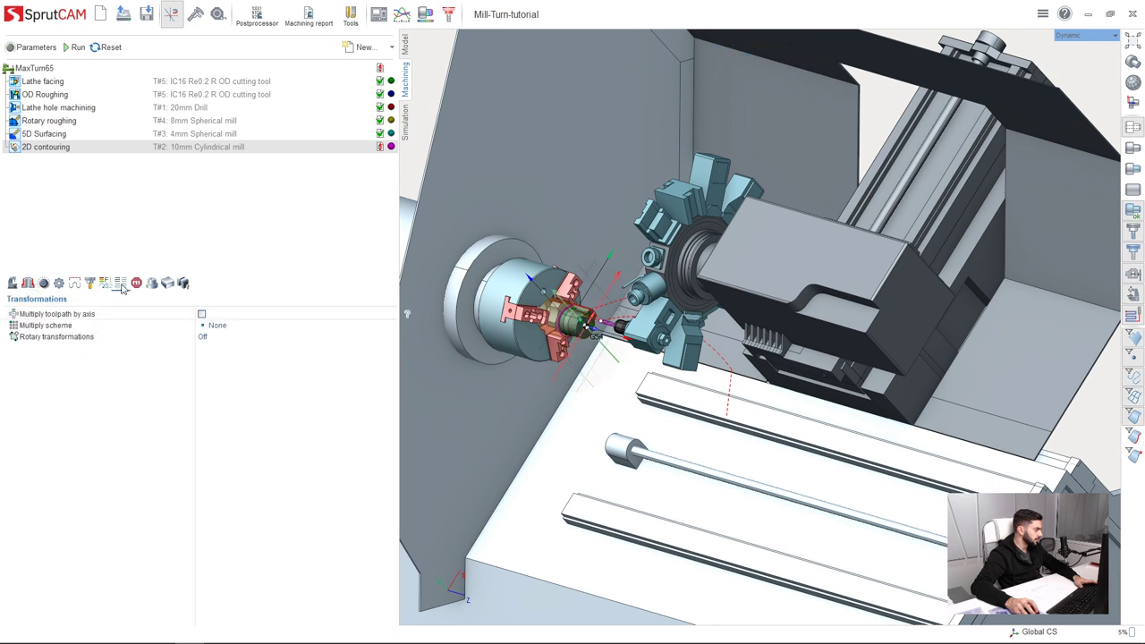
left_click(27, 340)
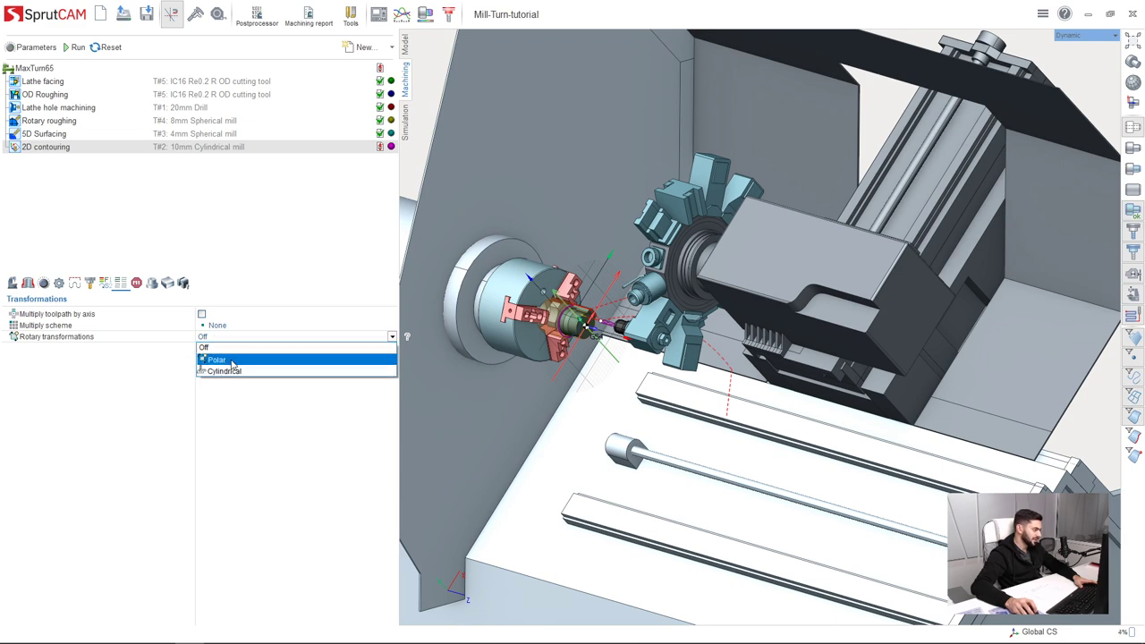
left_click(217, 360)
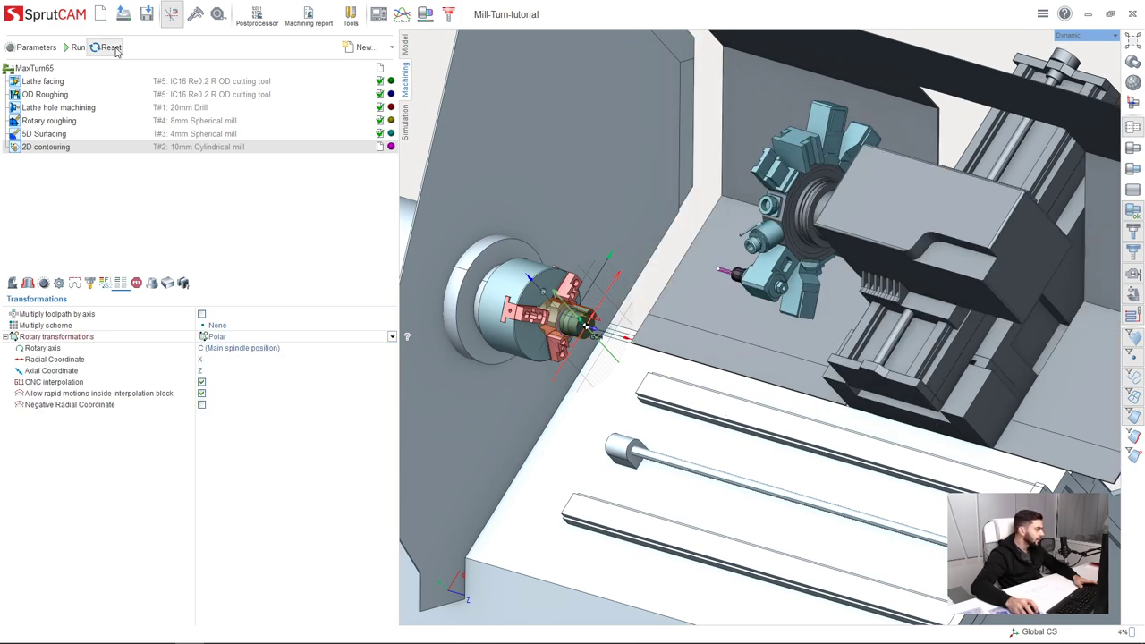
left_click(78, 48)
- Simulate the recalculated 2D contouring operation and watch up close how the mill cuts around the shoulder
left_click(406, 129)
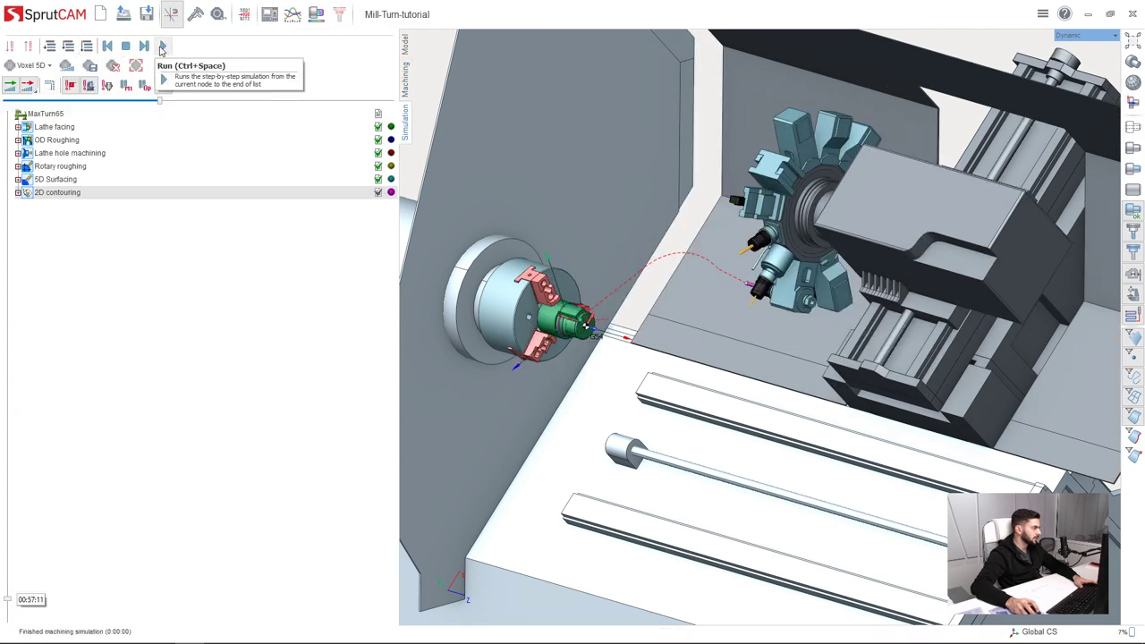
left_click(163, 46)
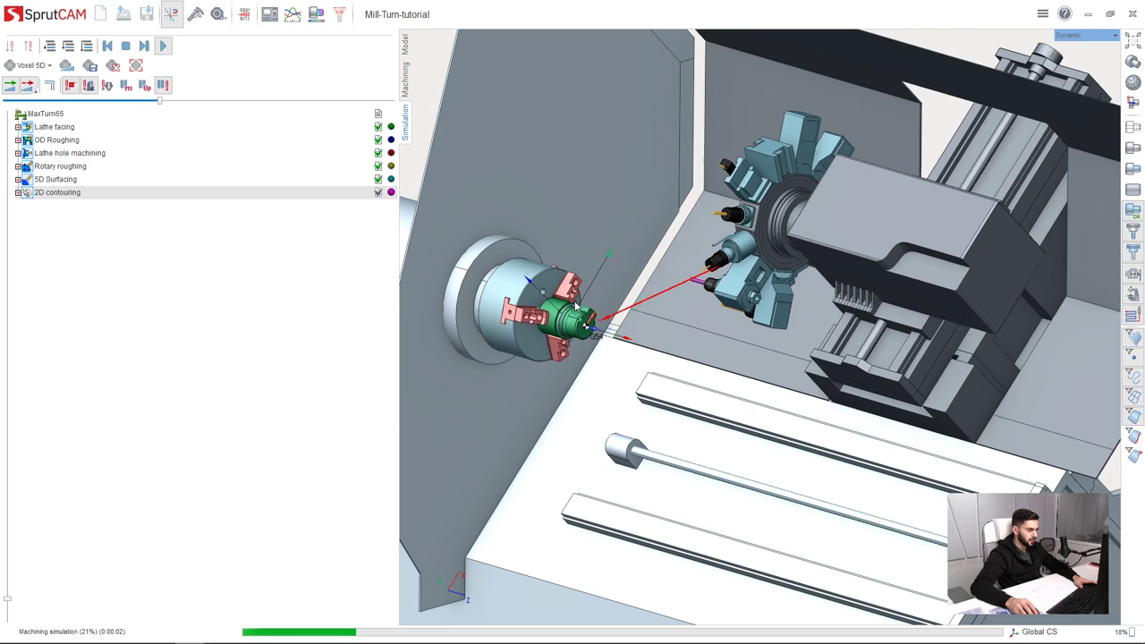
scroll(577, 310, "up", 2)
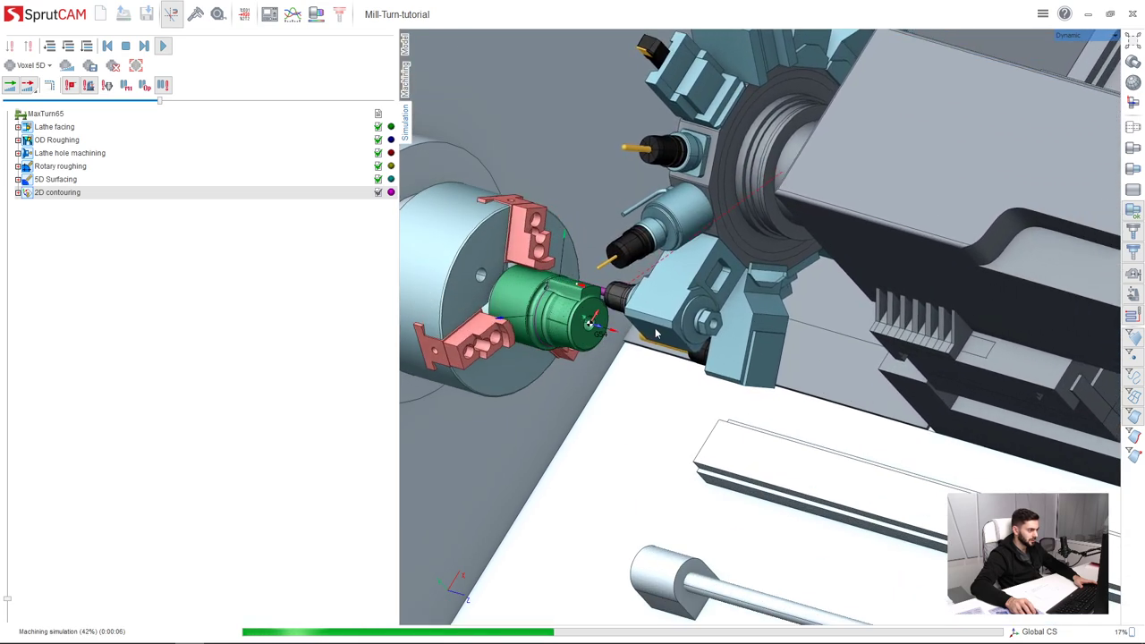
middle_click_drag(638, 327, 610, 338)
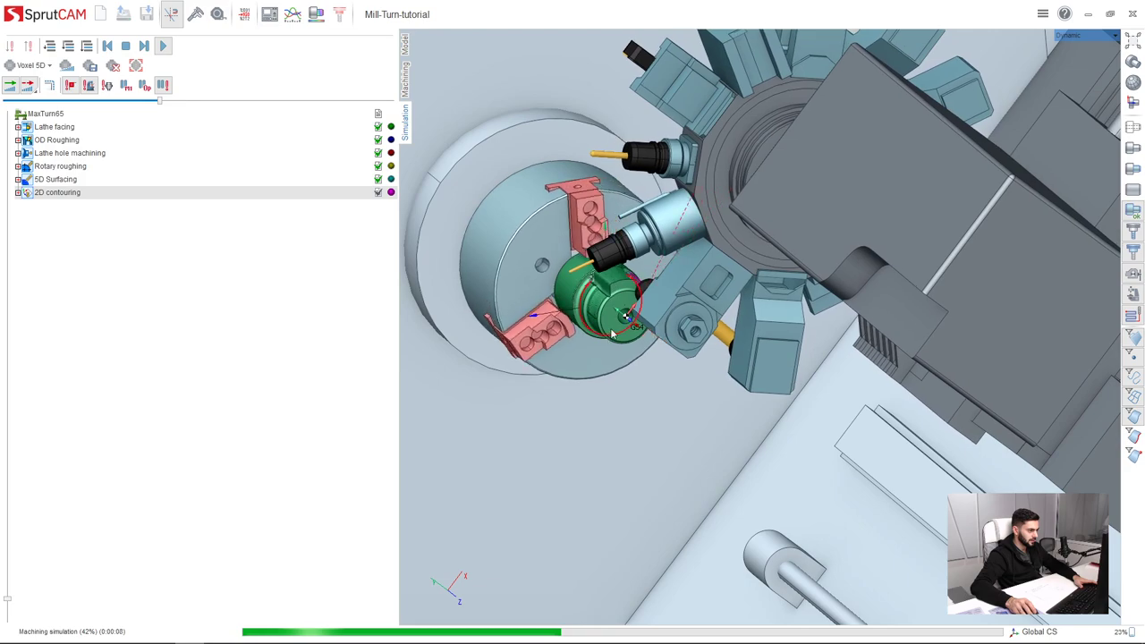
left_click_drag(610, 322, 591, 268)
scroll(592, 271, "up", 5)
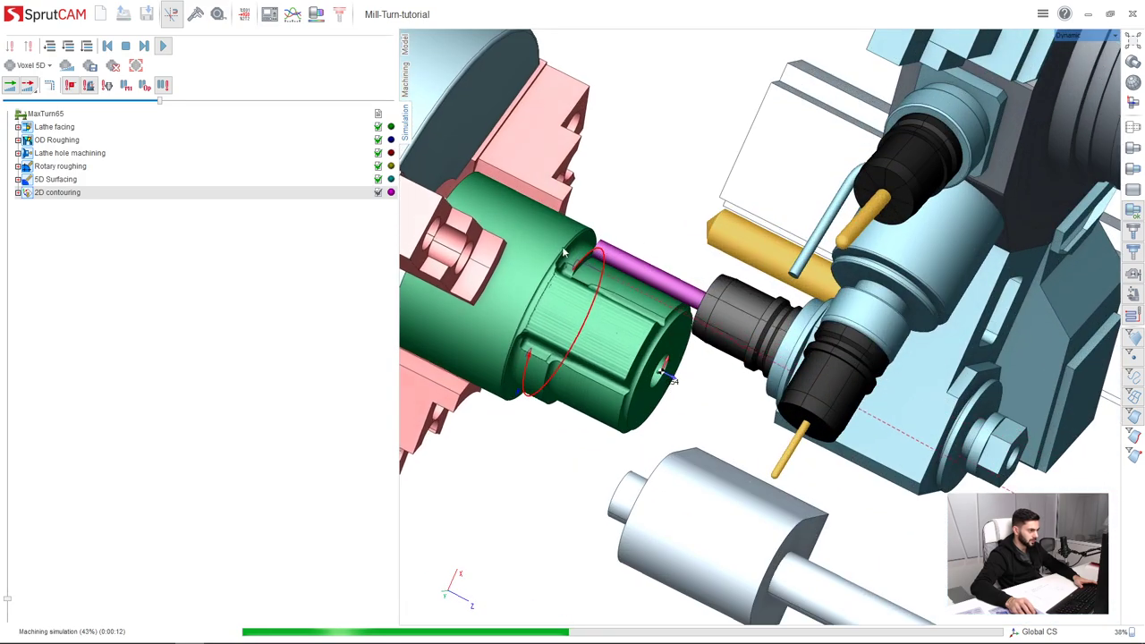
- Raise the simulation's movement speed to finish the 2D contouring run and check the machined part in the machine
left_click(234, 101)
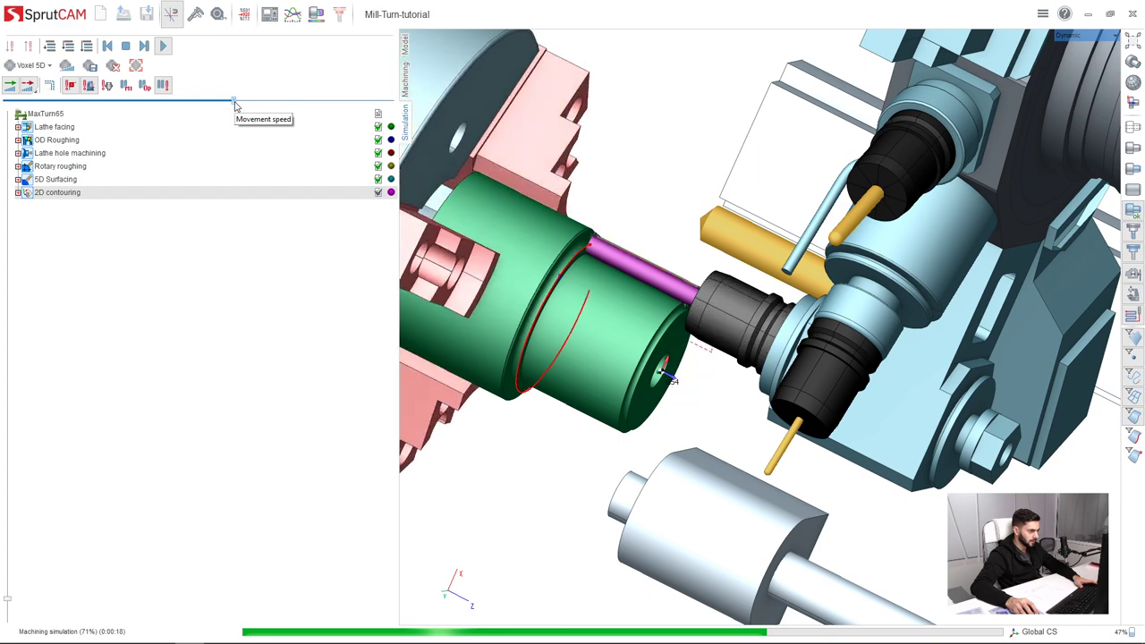
scroll(563, 182, "down", 3)
scroll(564, 179, "down", 4)
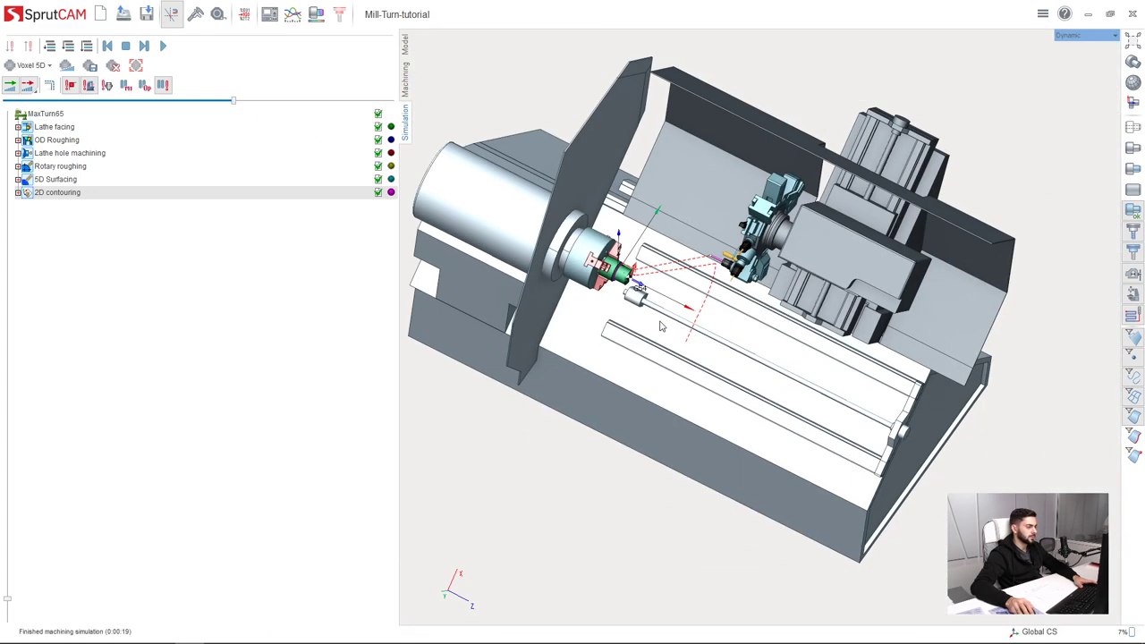
scroll(648, 212, "up", 4)
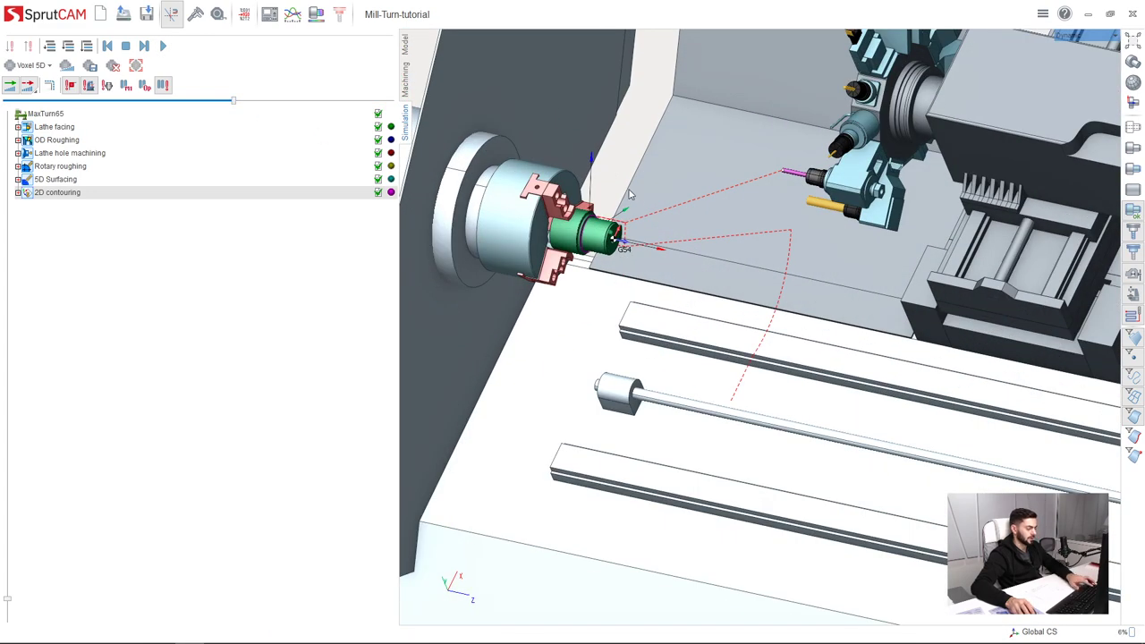